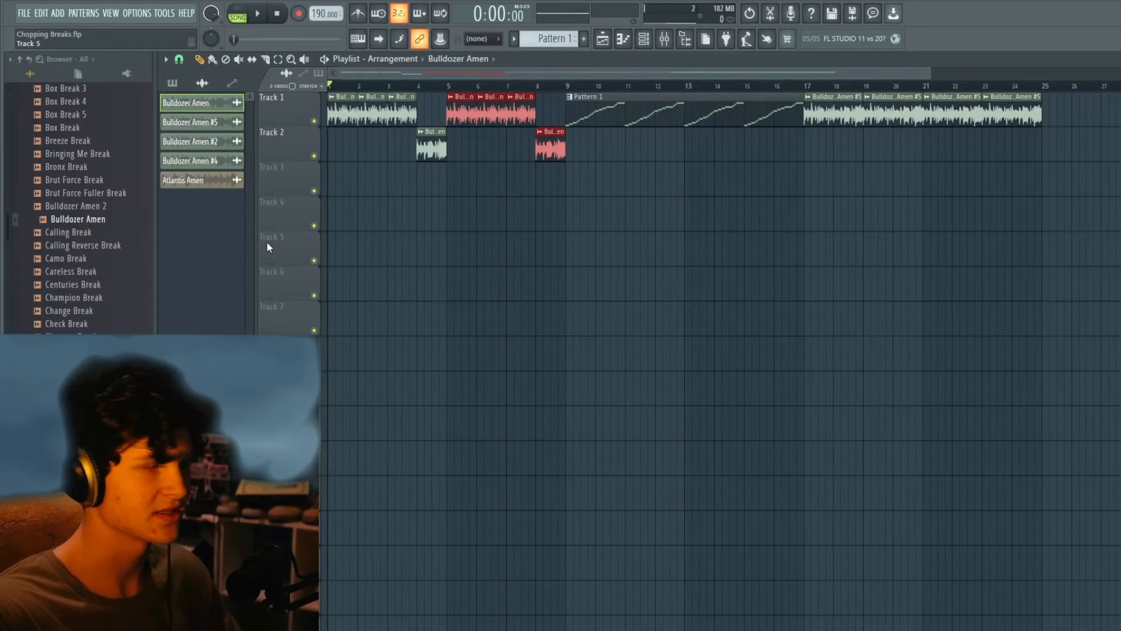
Cut a short piece out of the Bulldozer Amen clip in bar 4 on Track 2, shift the remainder earlier to close the gap, and play it.
scroll(256, 156, up, 6)
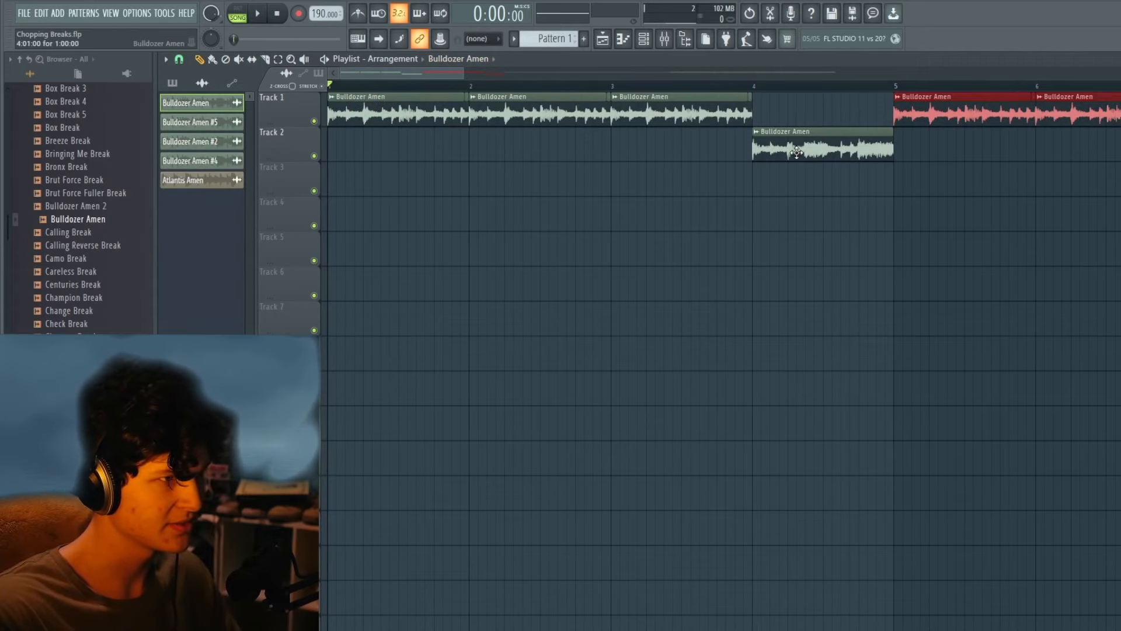
scroll(888, 165, down, 1)
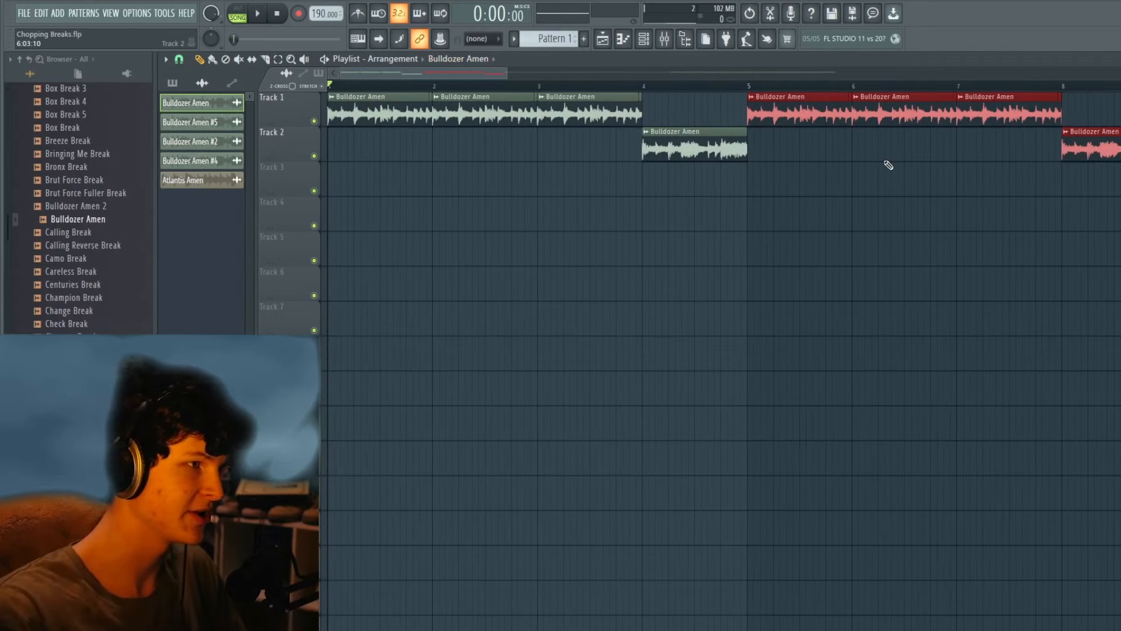
scroll(601, 282, down, 2)
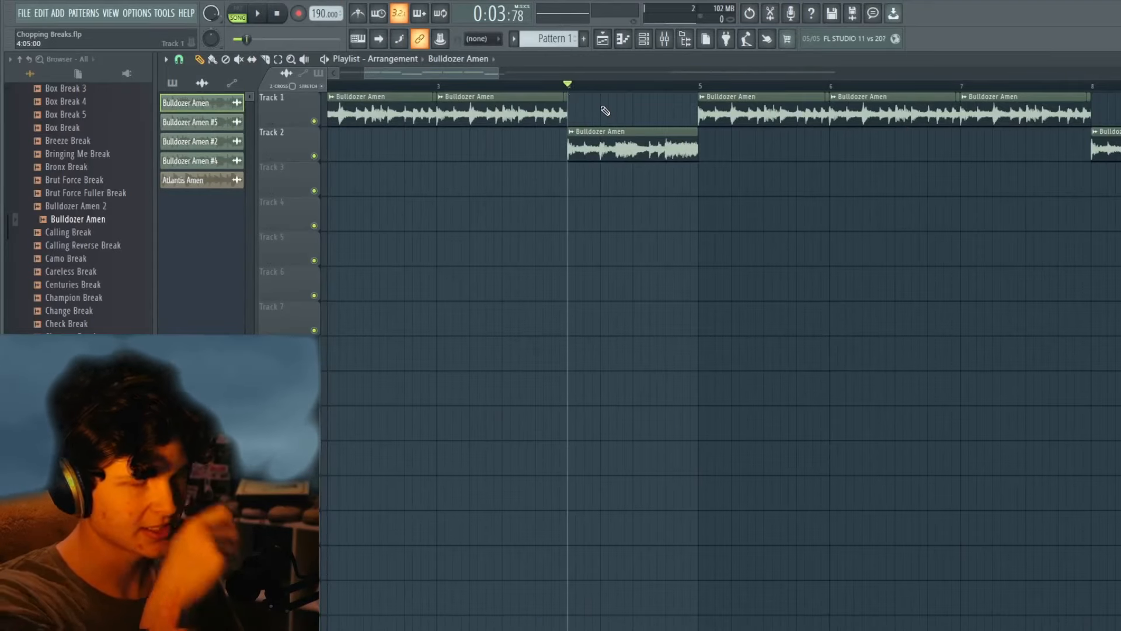
scroll(561, 195, up, 3)
scroll(650, 198, down, 5)
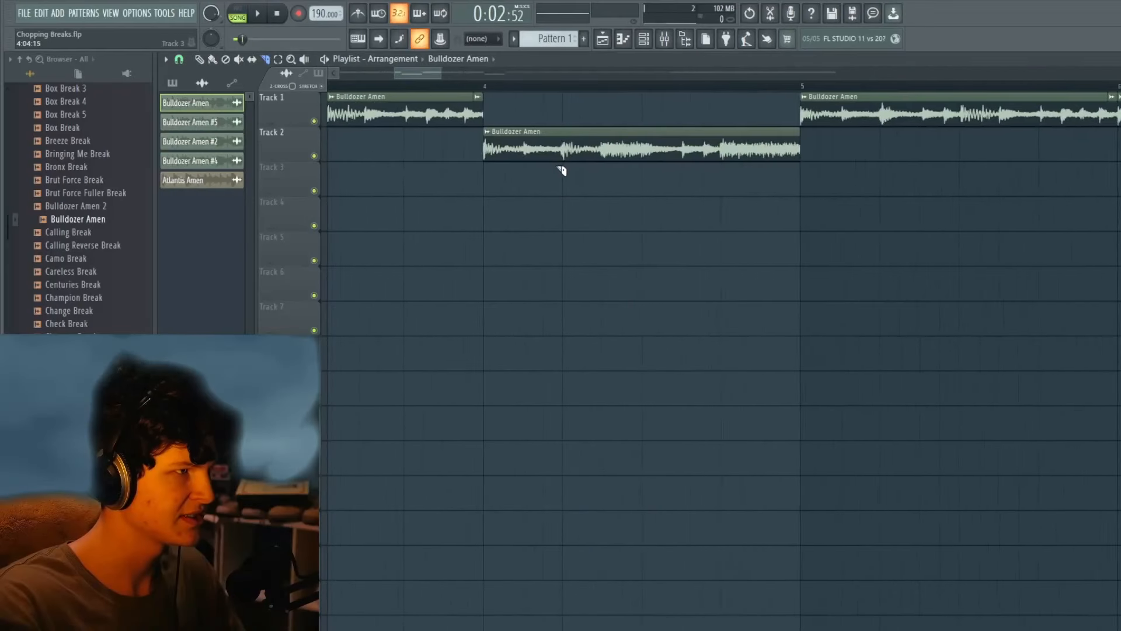
scroll(564, 171, up, 4)
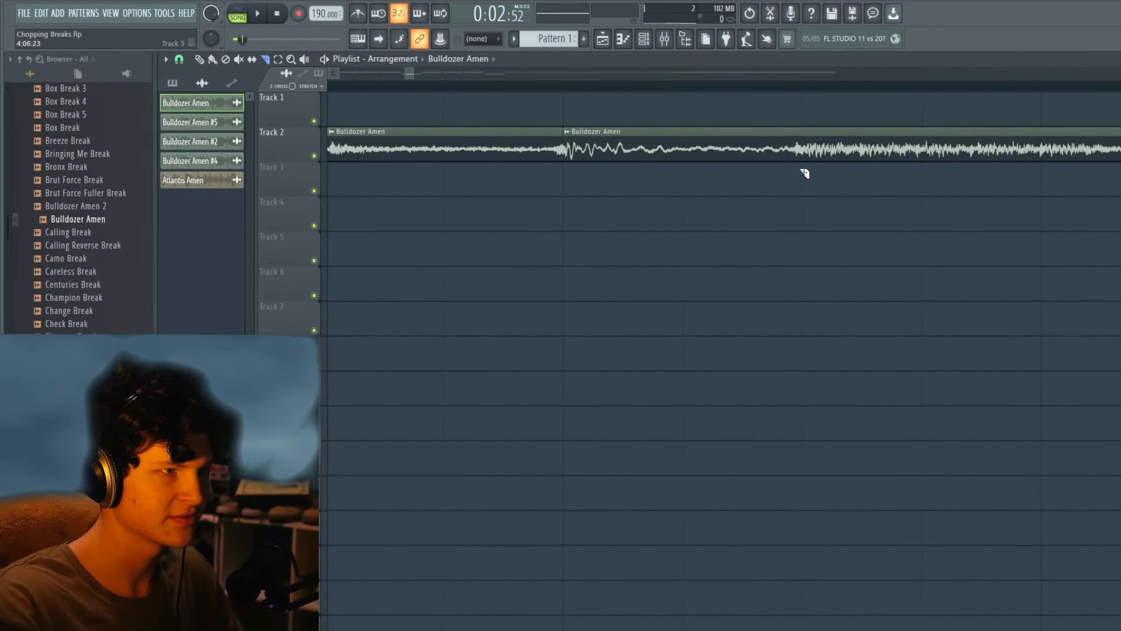
right_click(681, 139)
drag(857, 140, 618, 142)
scroll(540, 279, down, 4)
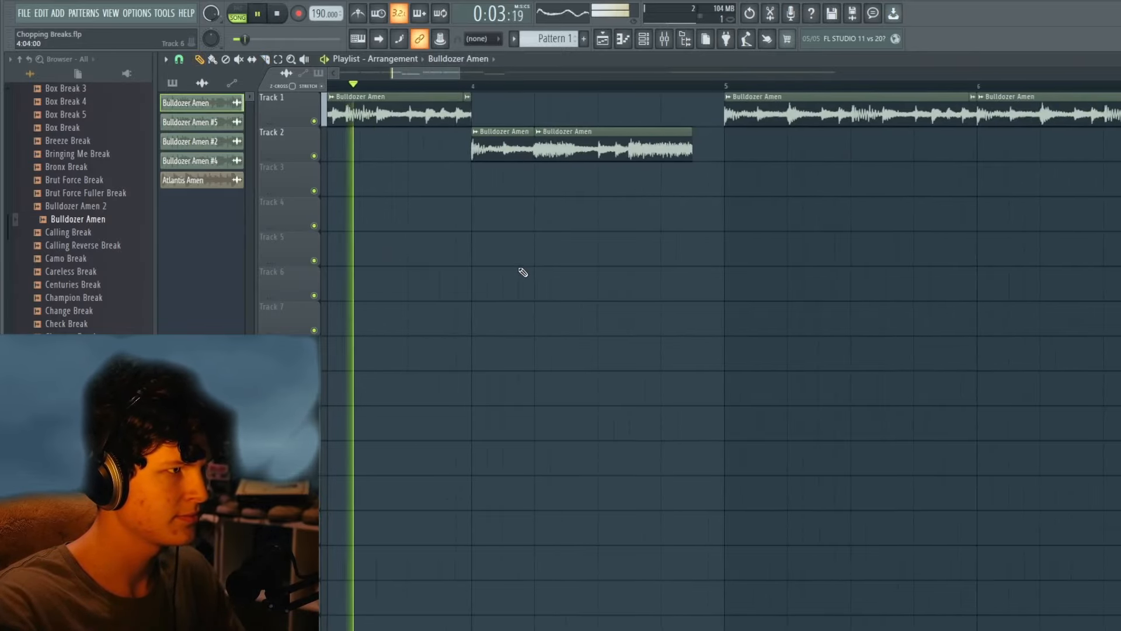
key(space)
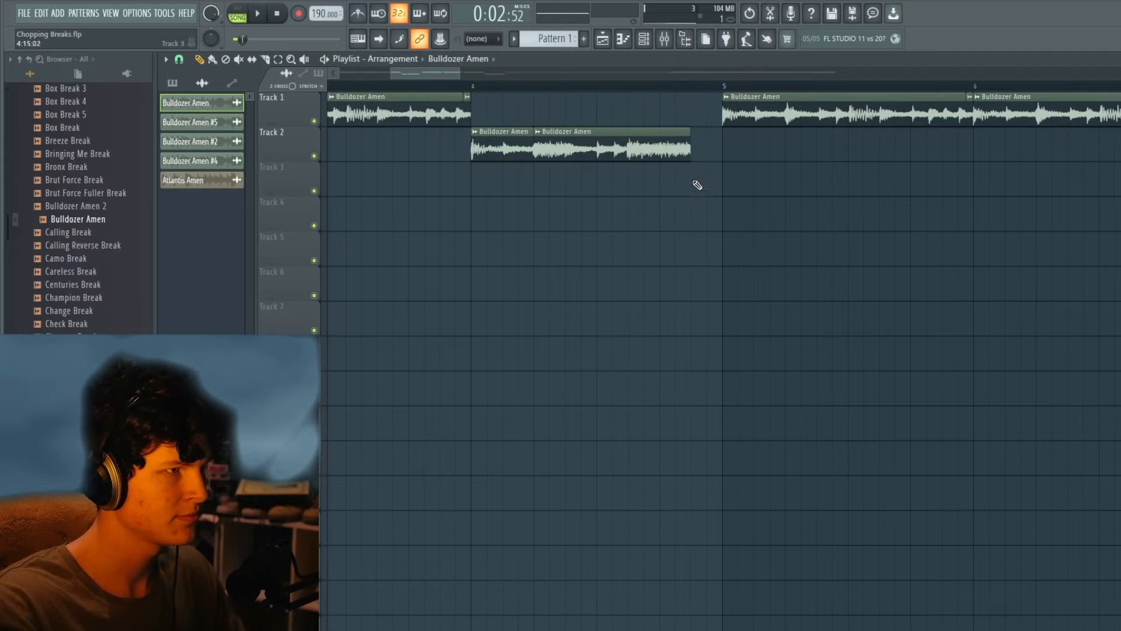
Slice one-step pieces from the end of the bar 4 clip on Track 2 and repeat them to fill the space before bar 5.
scroll(696, 180, up, 4)
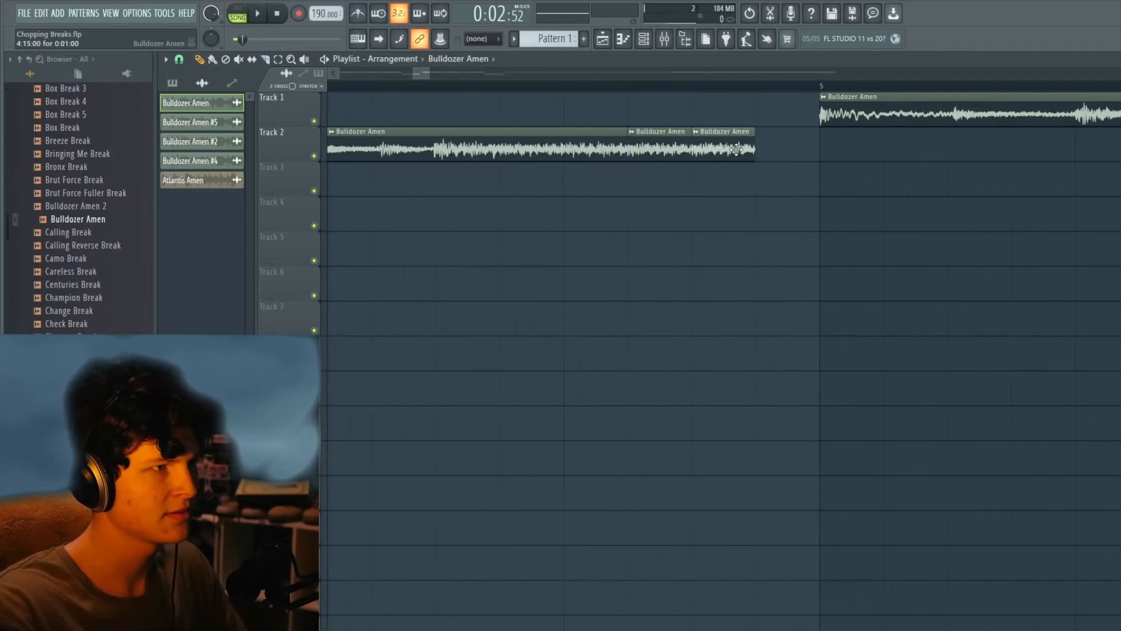
scroll(586, 276, down, 4)
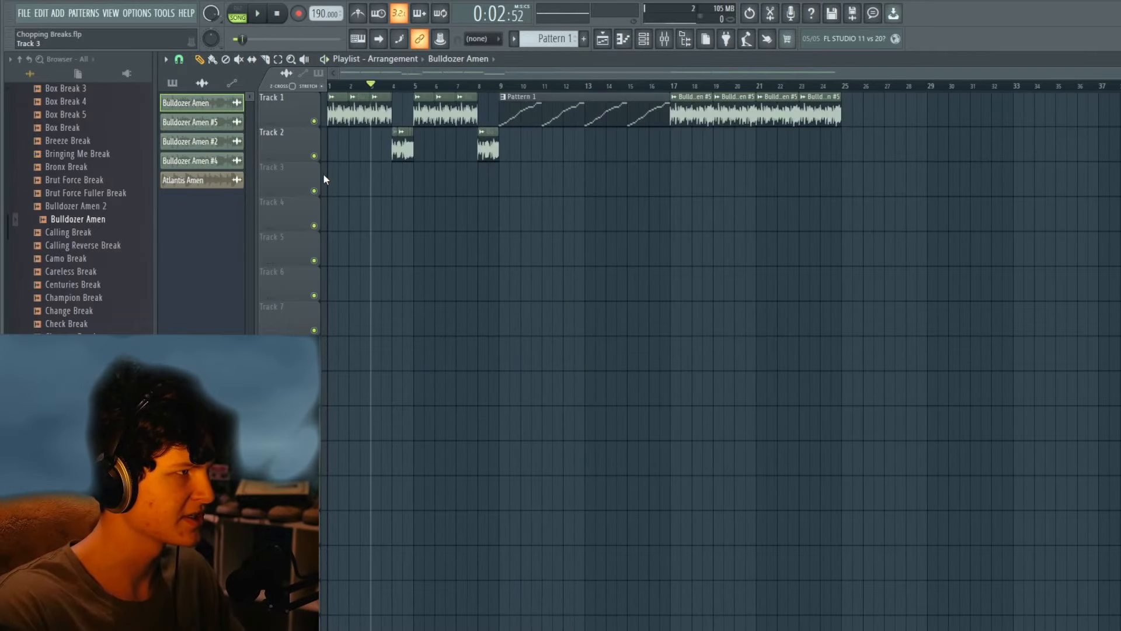
Try replacing the middle of bar 1 with a repeated three-step Bulldozer Amen slice on Track 2 from 1:06, and play it back.
scroll(344, 201, up, 4)
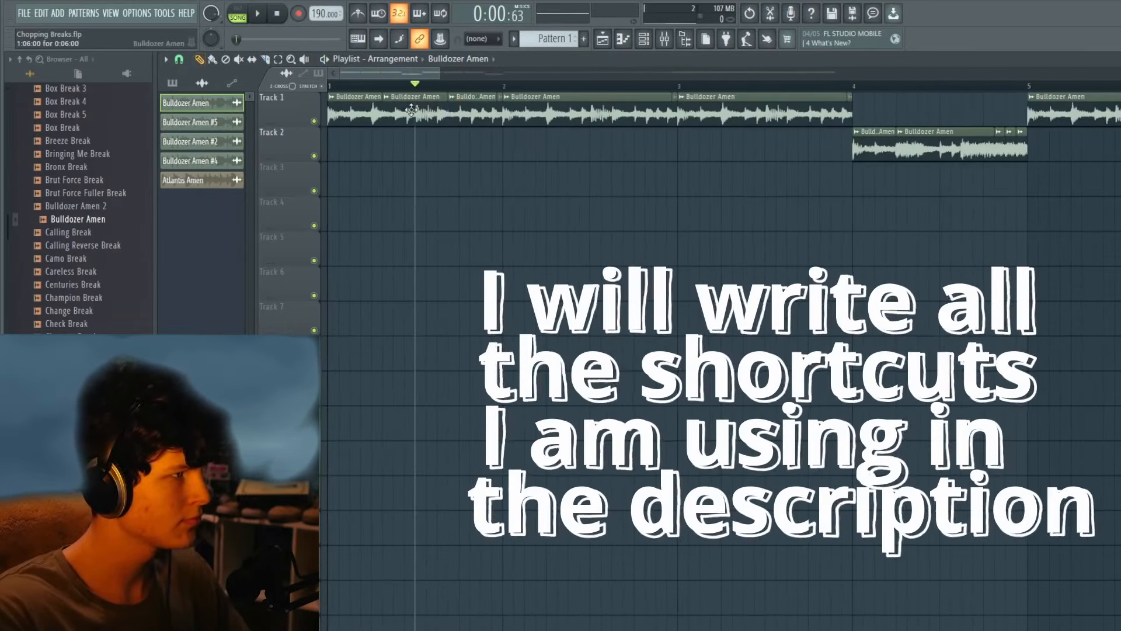
click(407, 132)
mouse_move(404, 168)
mouse_down()
mouse_move(405, 128)
mouse_move(398, 153)
mouse_up()
key(p)
right_click(387, 155)
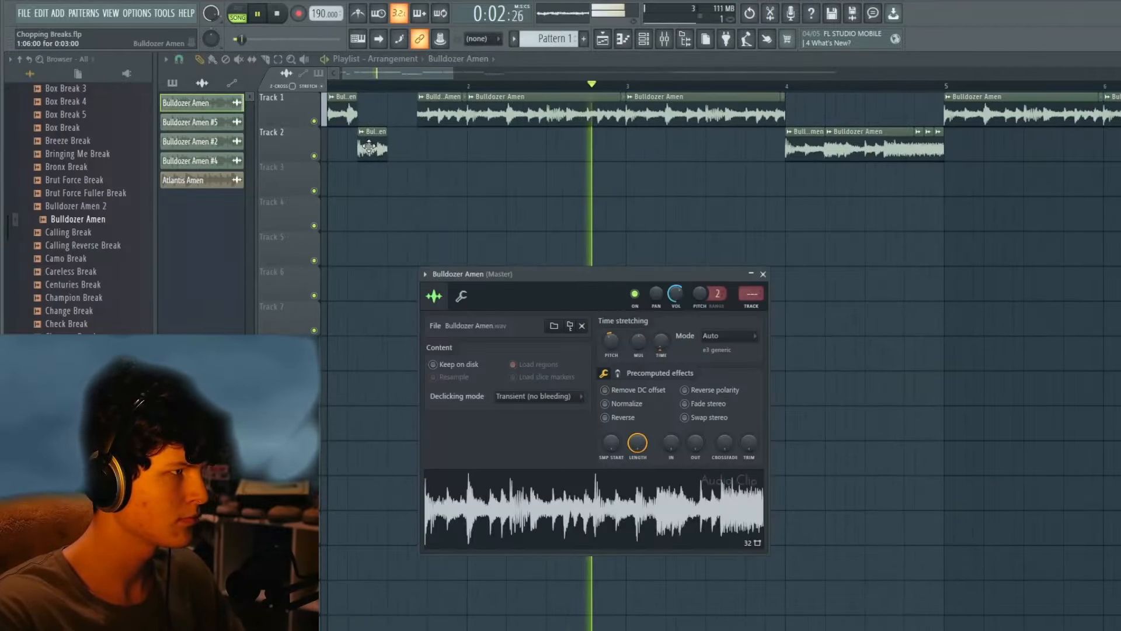
click(394, 147)
key(space)
key(space)
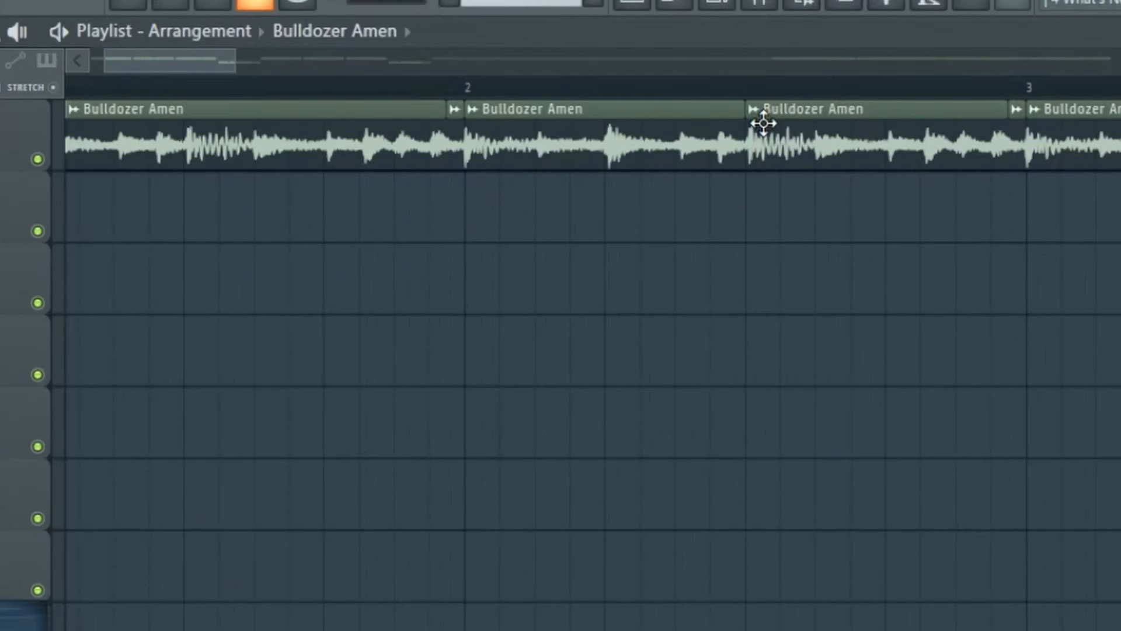
Copy the second-half slice of bar 2 to the start of bar 2 on Track 2 and delete the original first quarter on Track 1.
drag(730, 211, 556, 237)
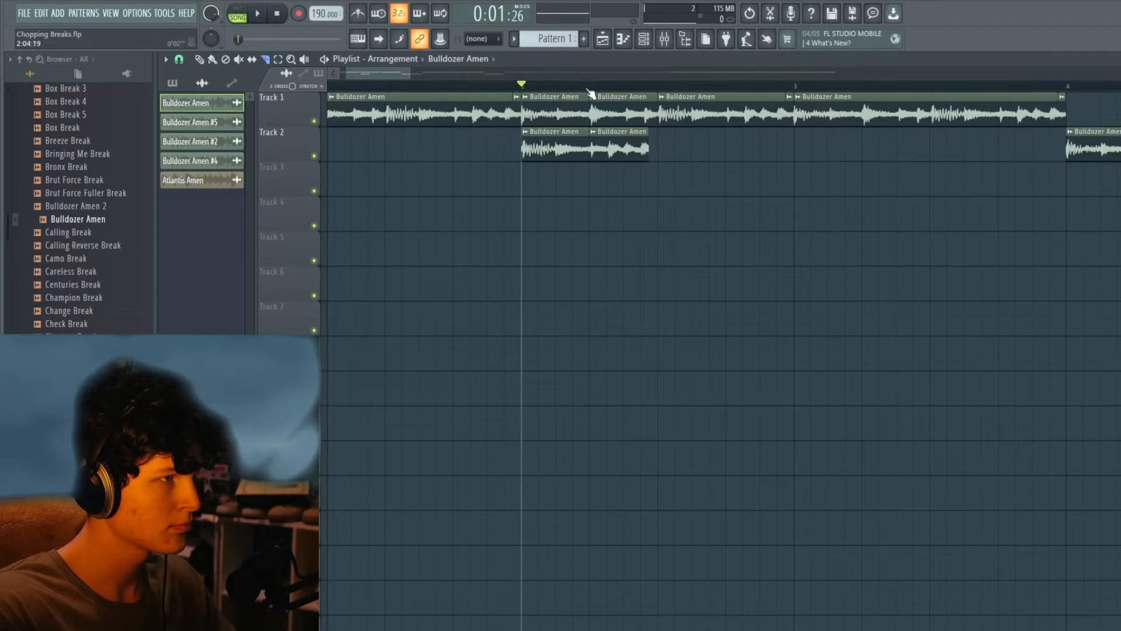
right_click(565, 111)
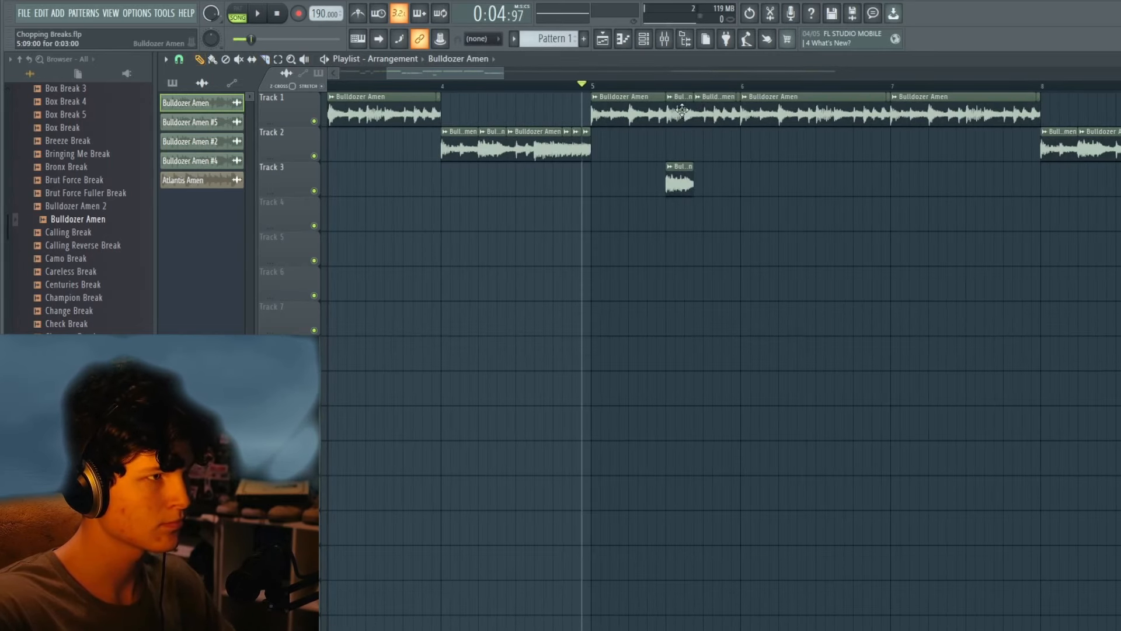
Remove the surplus copied break pieces on Track 2, keeping only the short slices that lead into bar 6, and play the section.
key(space)
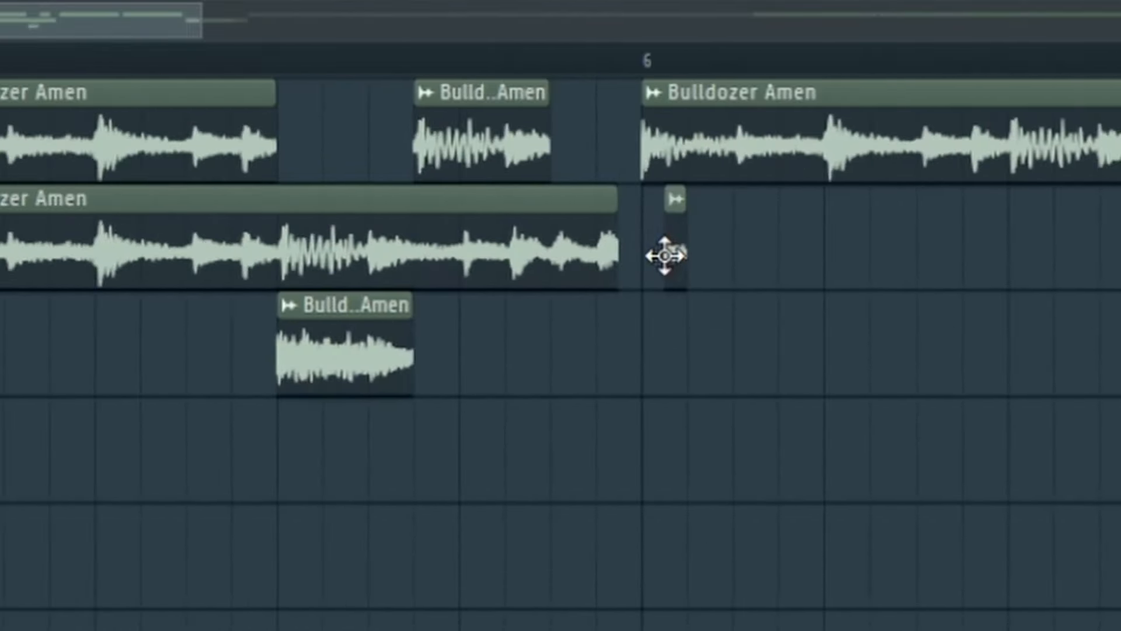
right_click(666, 253)
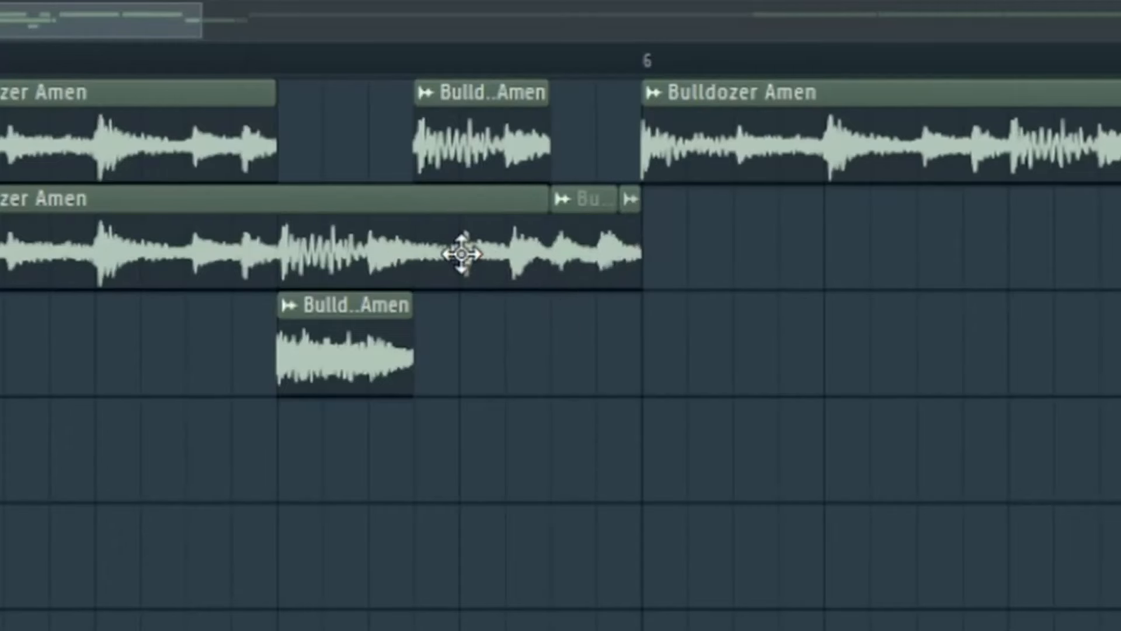
right_click(462, 253)
click(415, 59)
key(space)
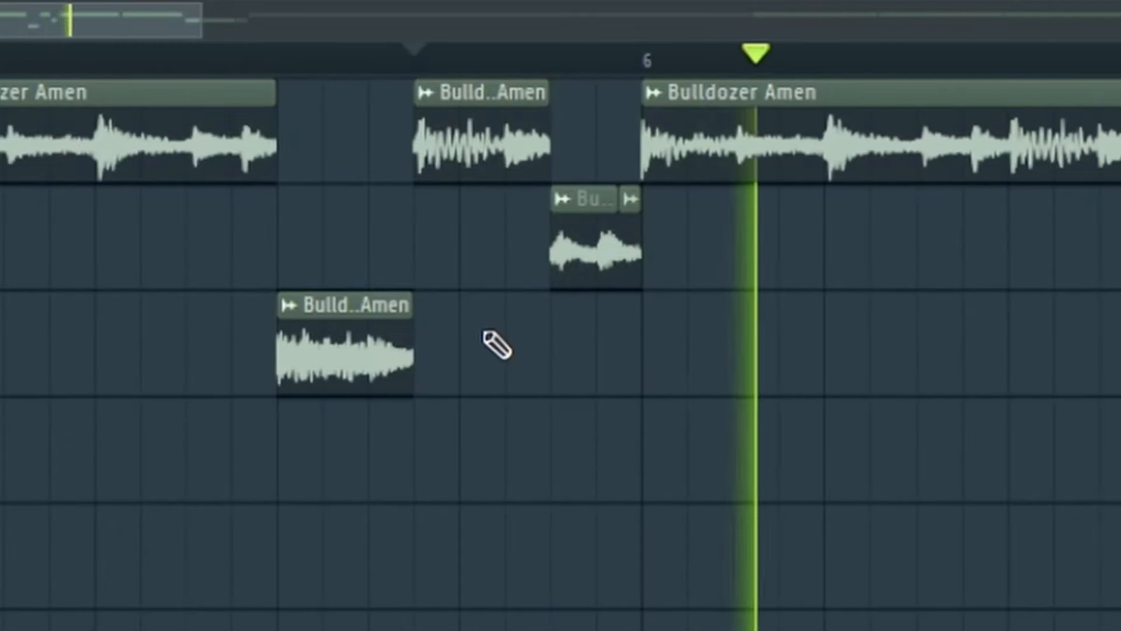
key(space)
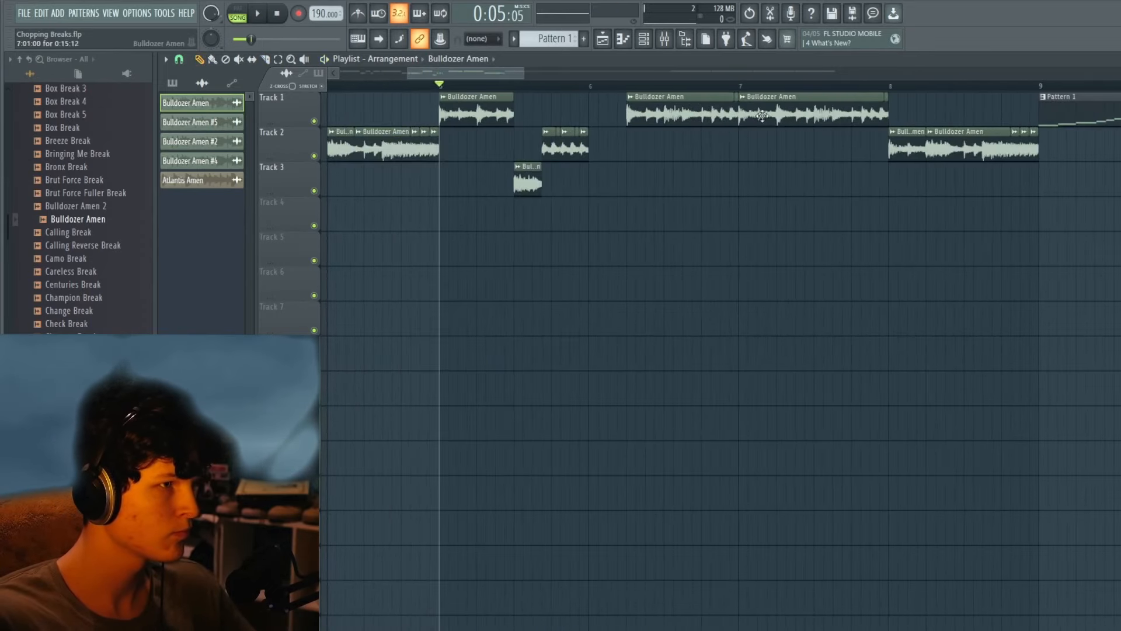
Place a Bulldozer Amen copy on Track 2 at bar 6, slice it at 6:05, delete the remainder, and play the result.
click(687, 150)
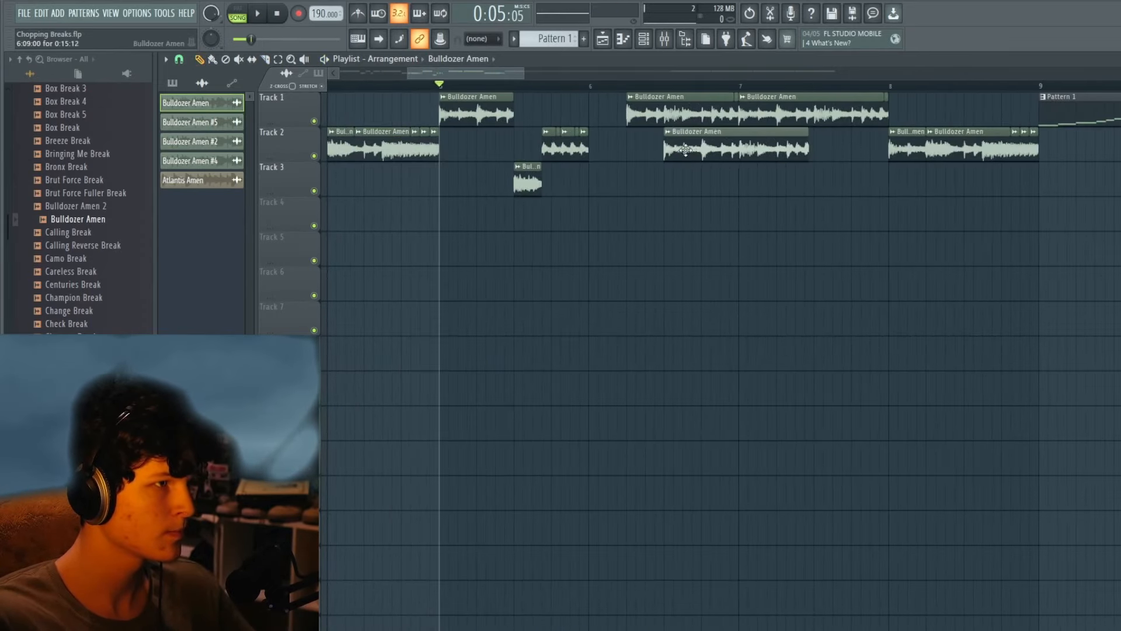
drag(686, 150, 628, 129)
key(c)
key(p)
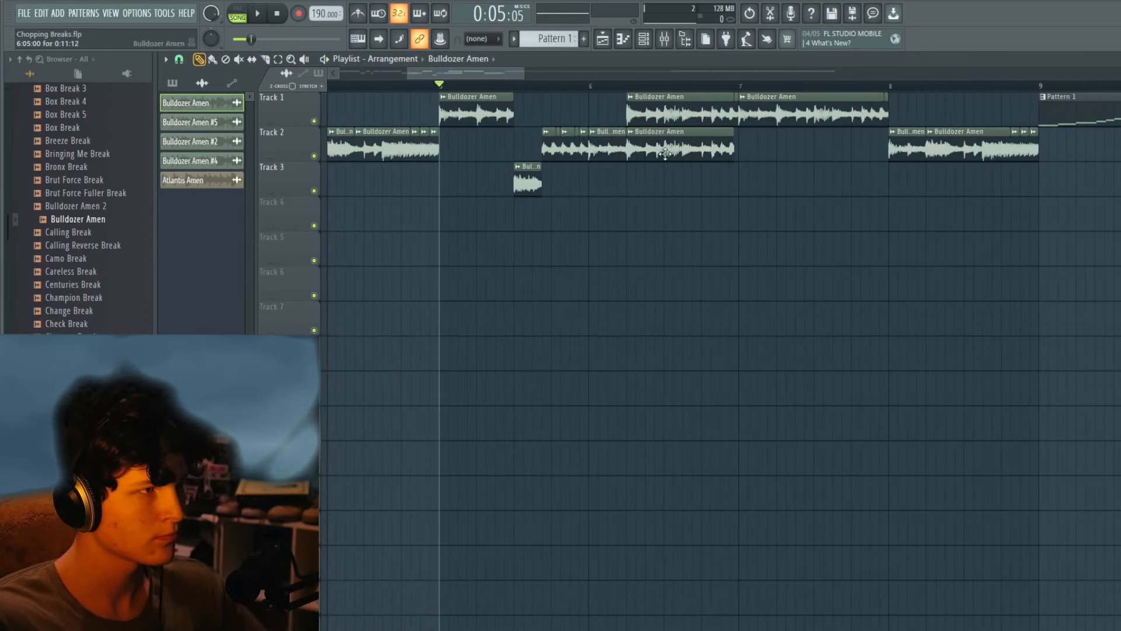
right_click(645, 150)
key(space)
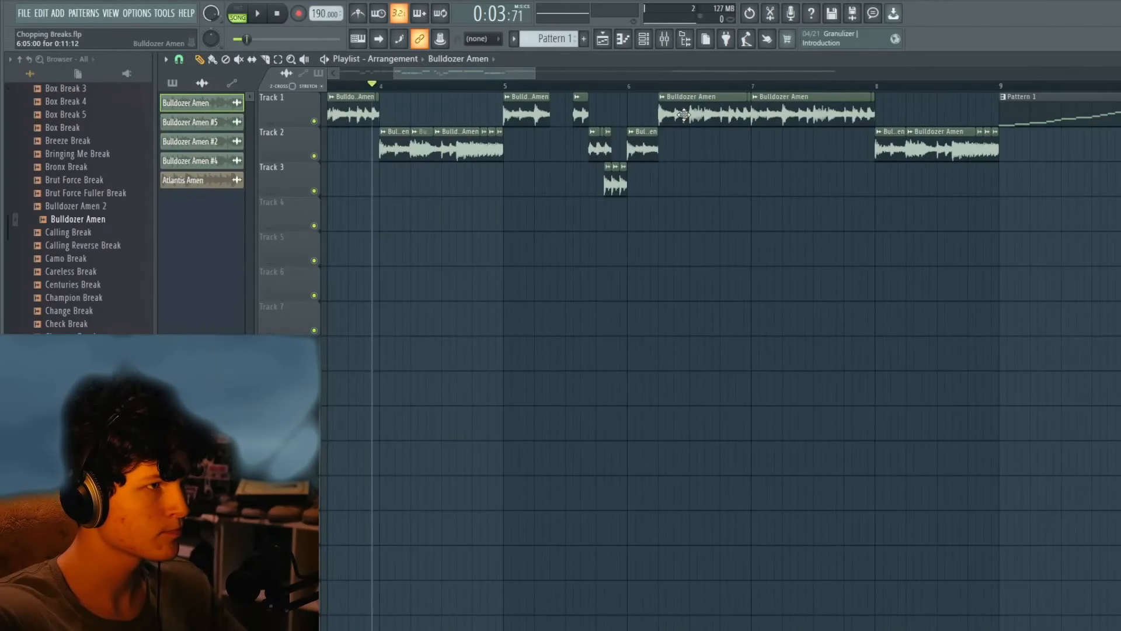
Fill the gap in bar 5 with a slice from a break copy on Track 2, delete its surplus pieces, and play the arrangement through.
drag(684, 114, 554, 180)
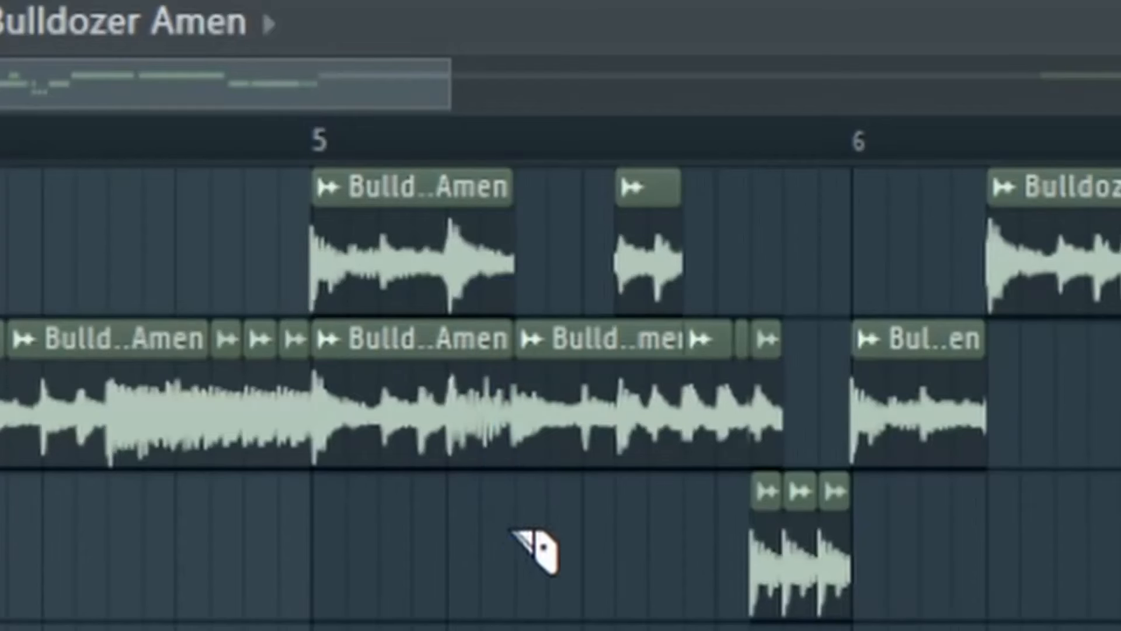
drag(613, 326, 625, 507)
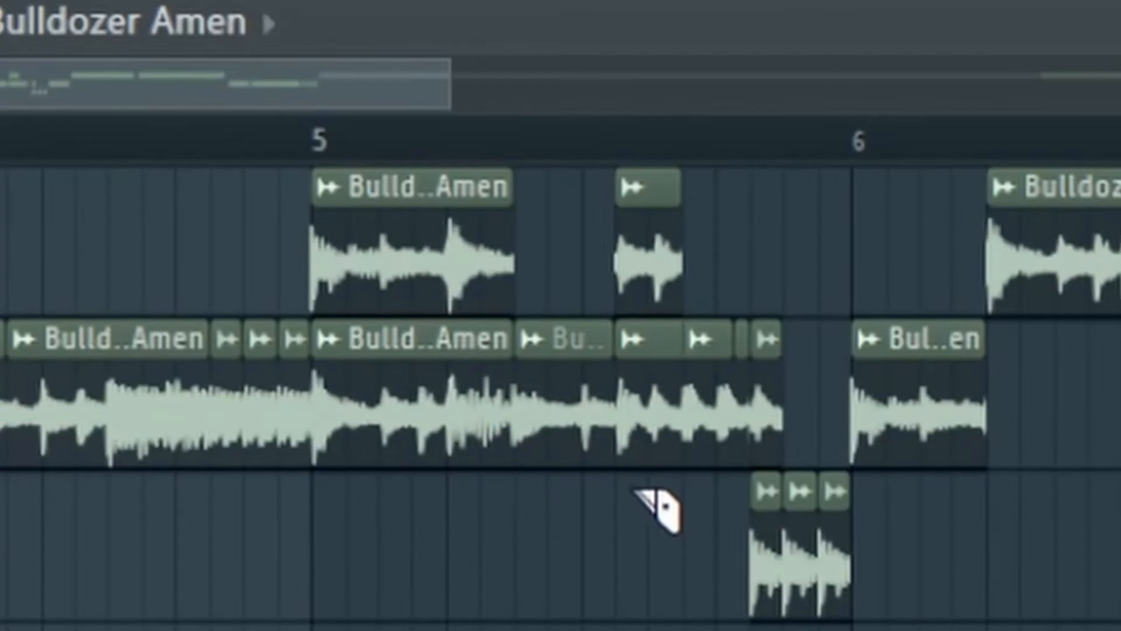
right_click(649, 422)
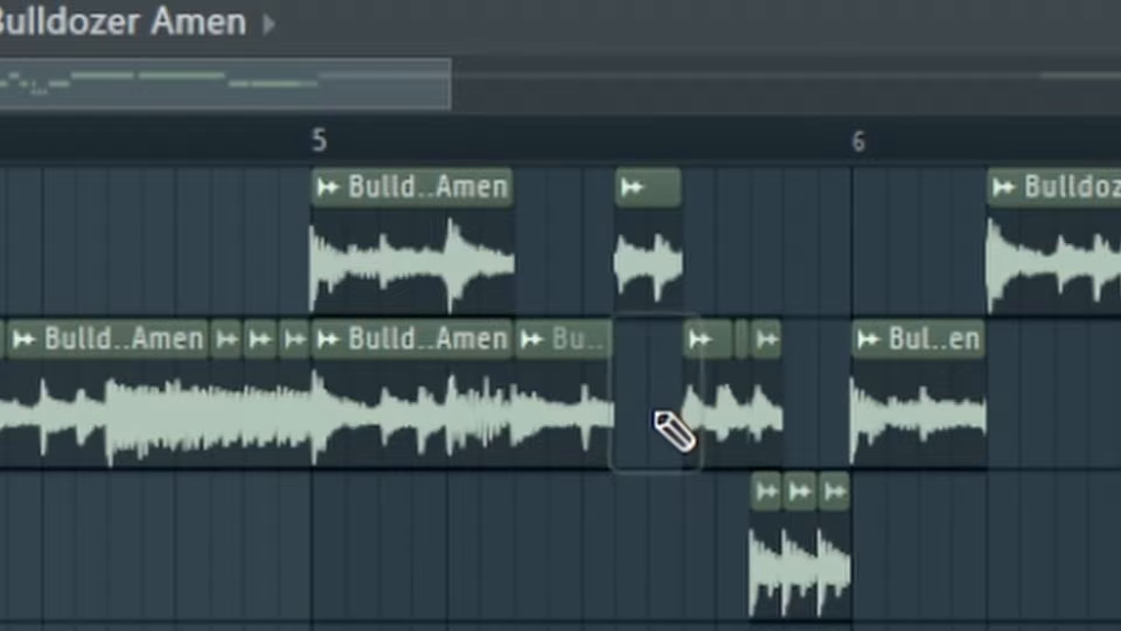
right_click(442, 416)
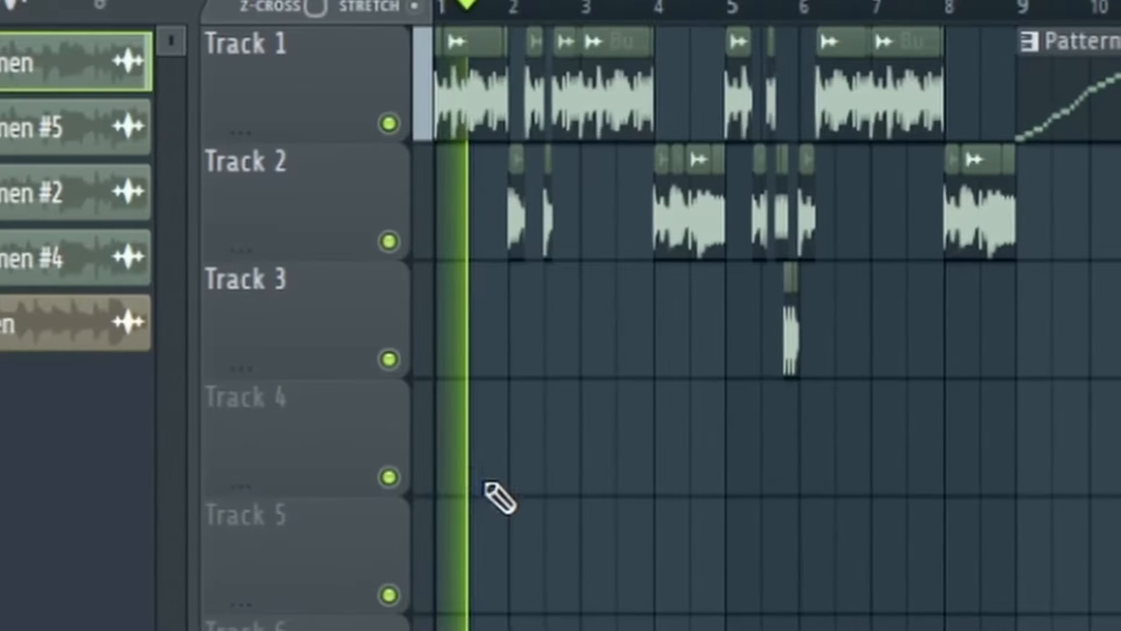
scroll(508, 495, up, 3)
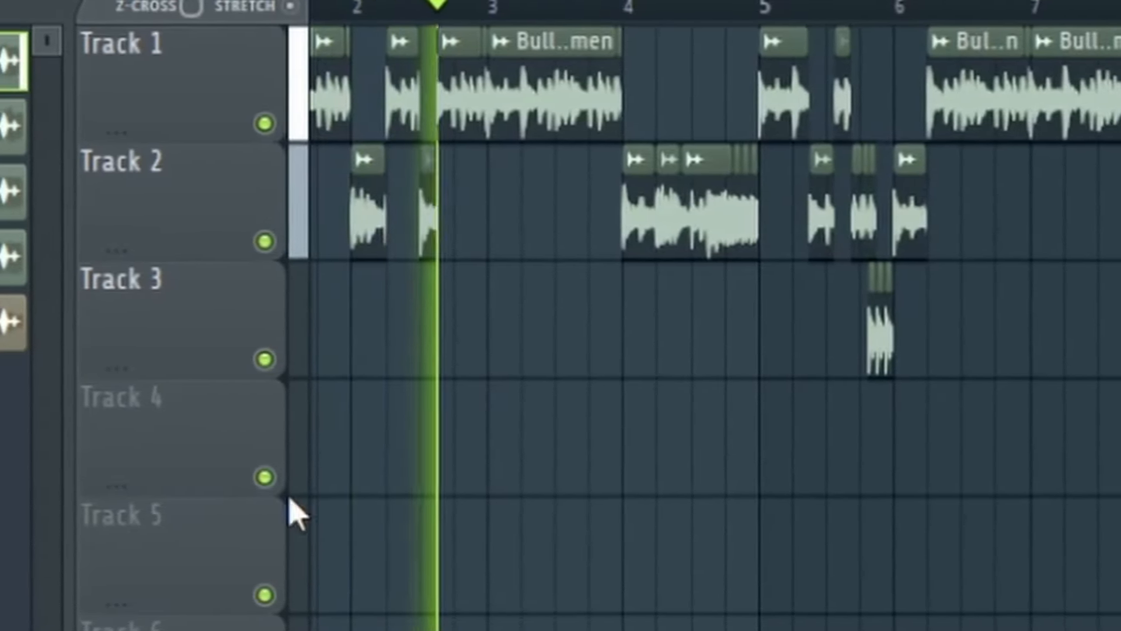
scroll(318, 464, up, 3)
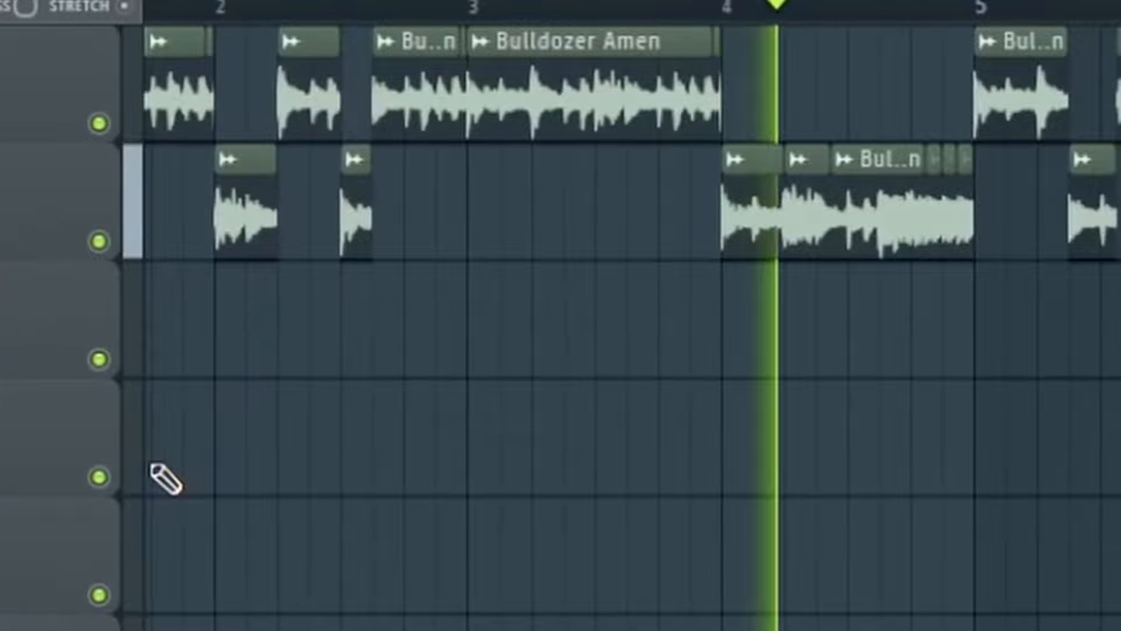
scroll(199, 488, down, 3)
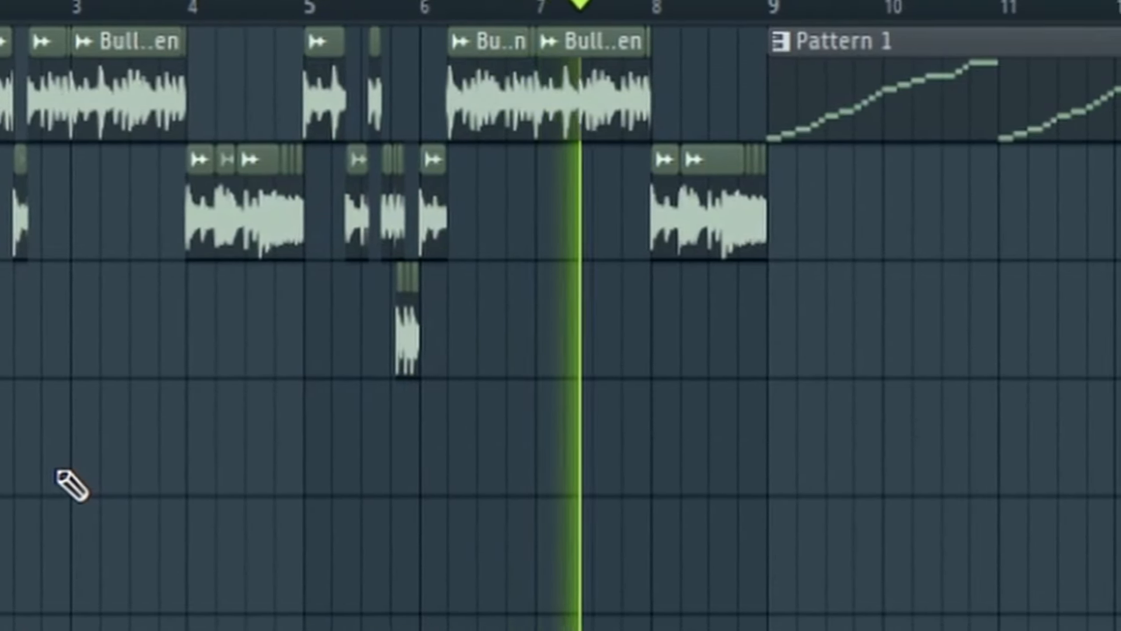
scroll(651, 609, up, 4)
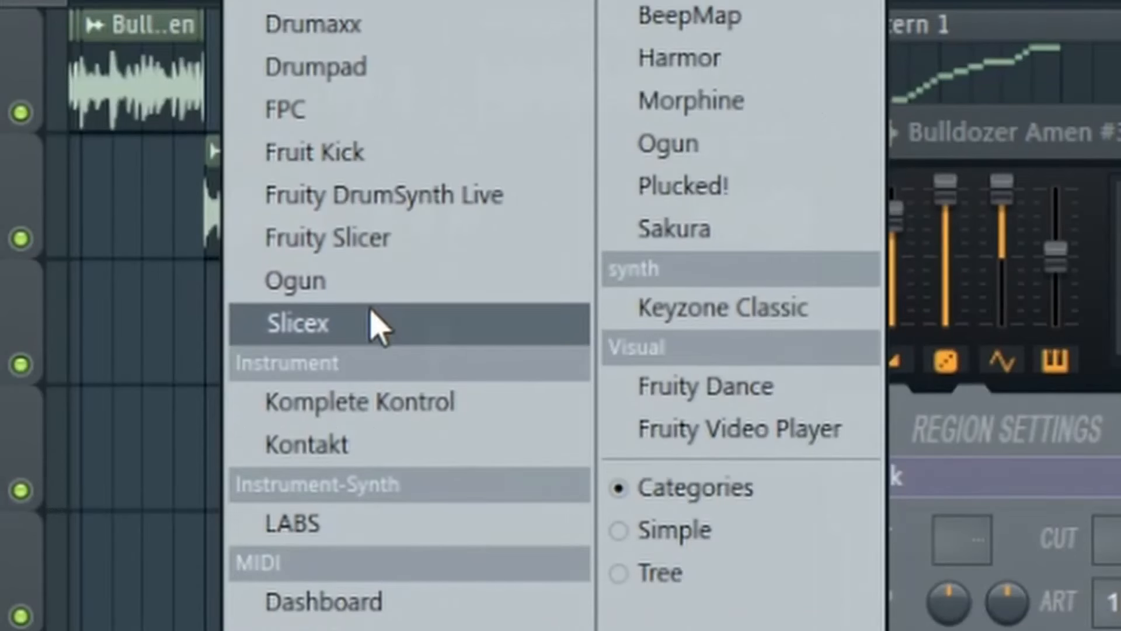
Add a Slicex channel and load the Bulldozer Amen sample into its deck.
click(412, 179)
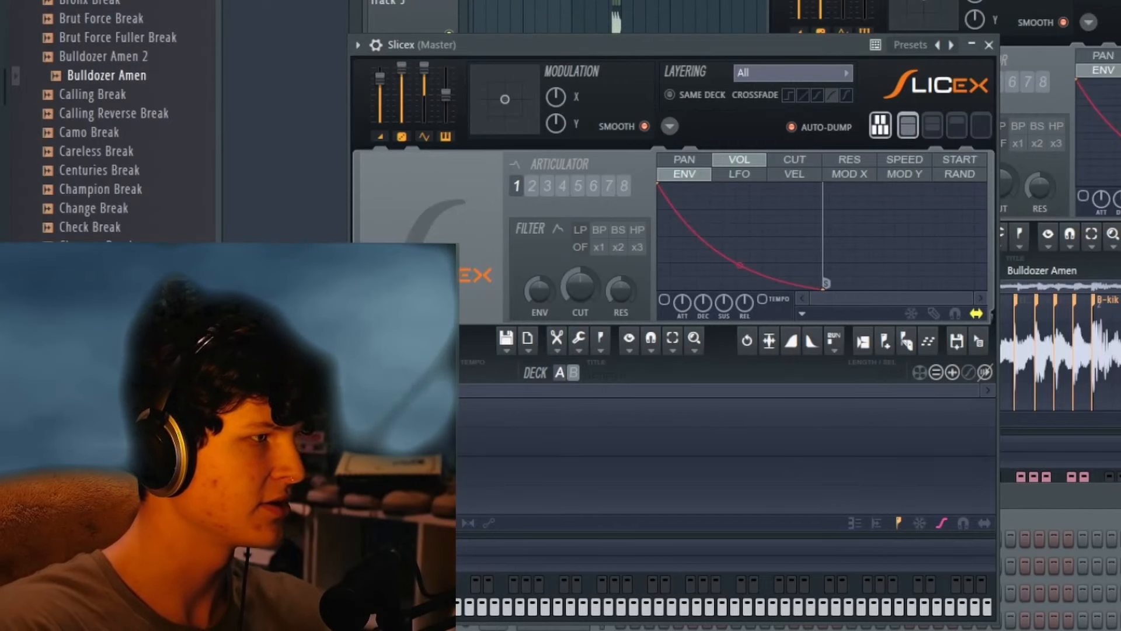
drag(78, 219, 335, 207)
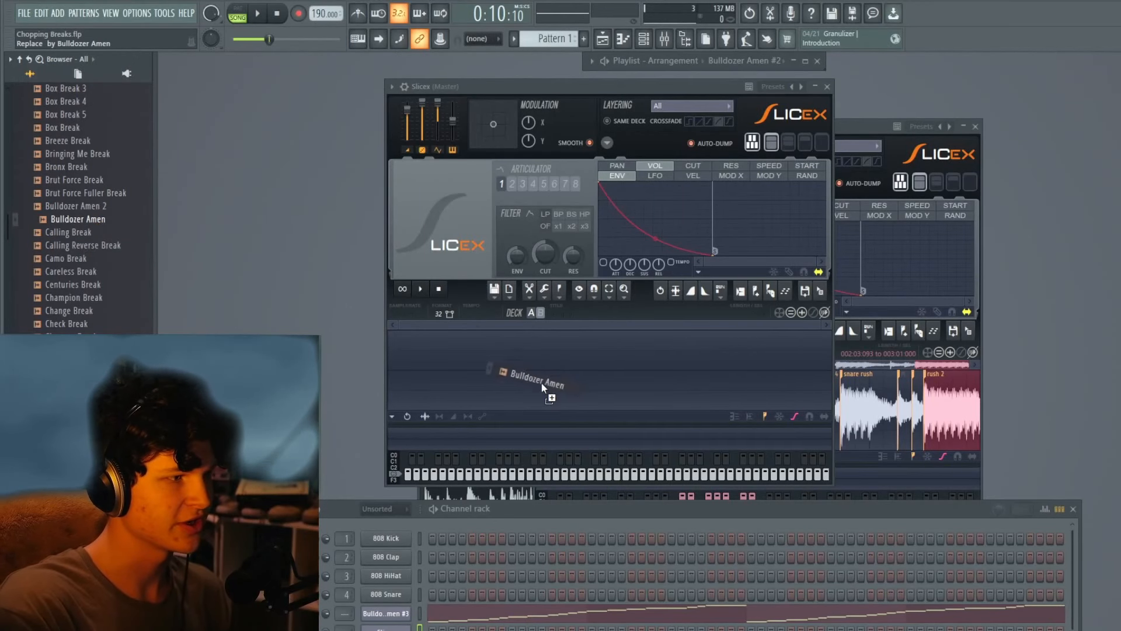
drag(541, 383, 541, 384)
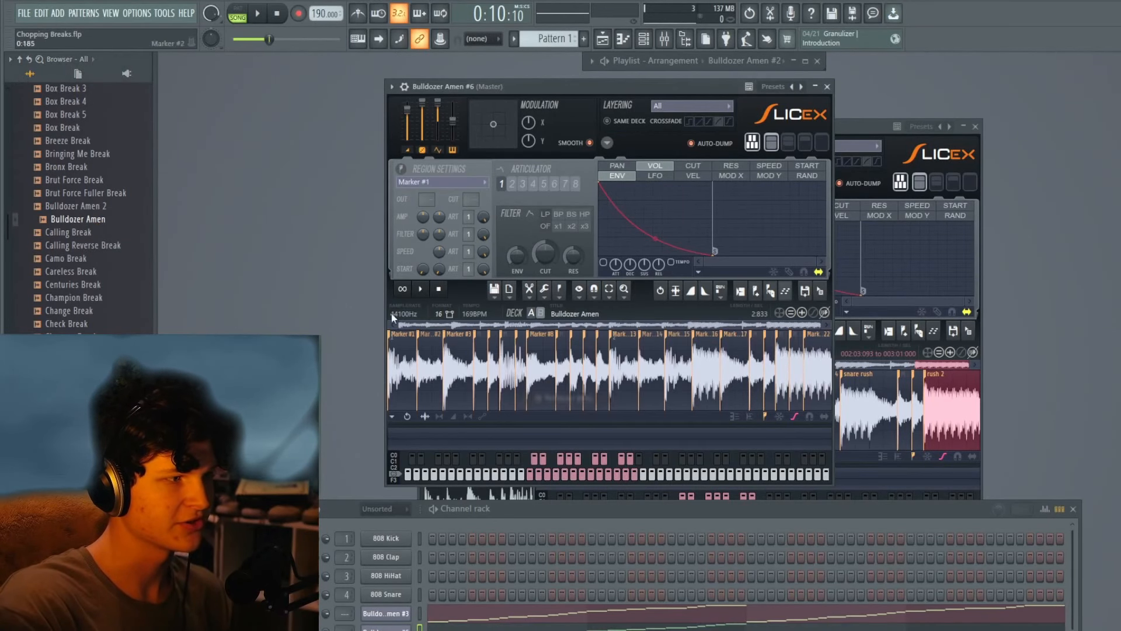
Select the Marker #1 slice in the Bulldozer Amen deck and rename the marker as dasdhasiudahid.
right_click(408, 343)
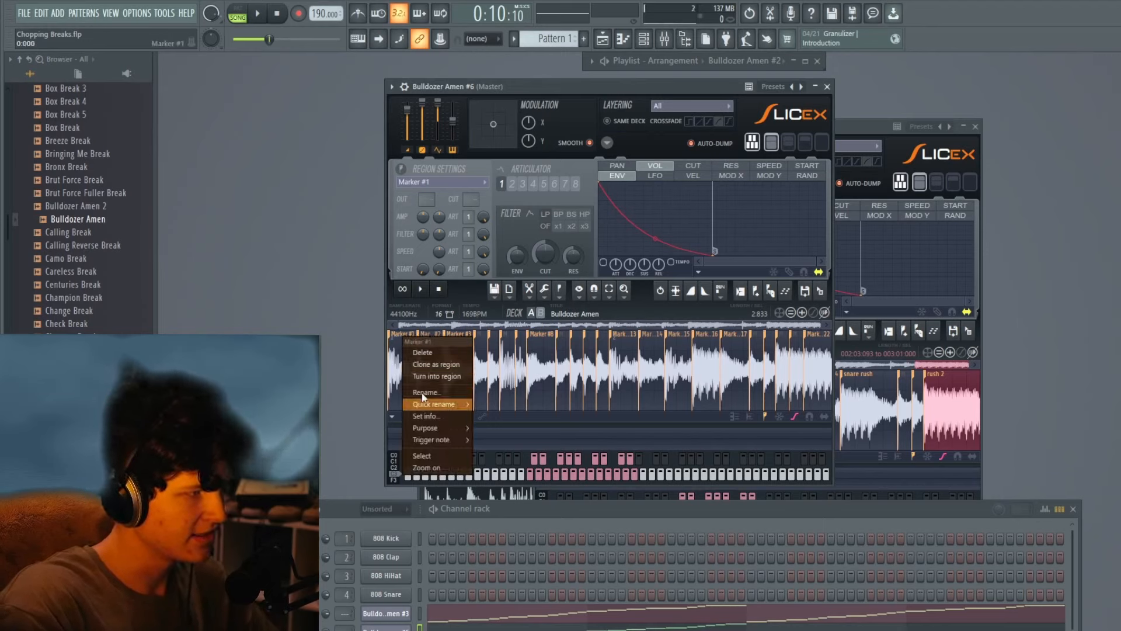
click(393, 380)
drag(391, 378, 410, 377)
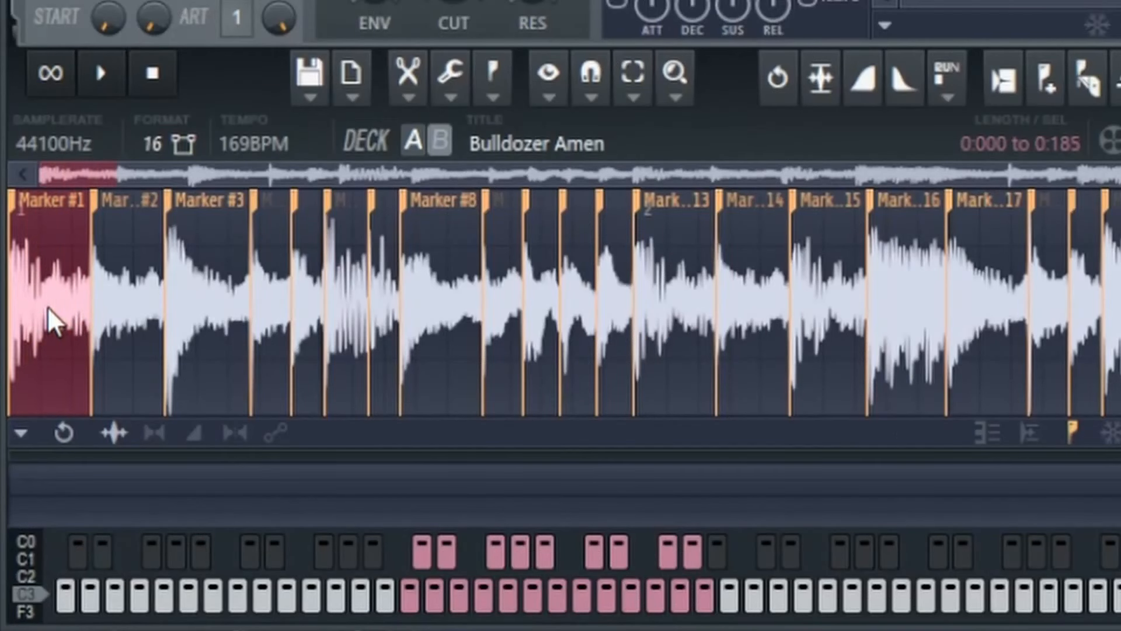
right_click(38, 201)
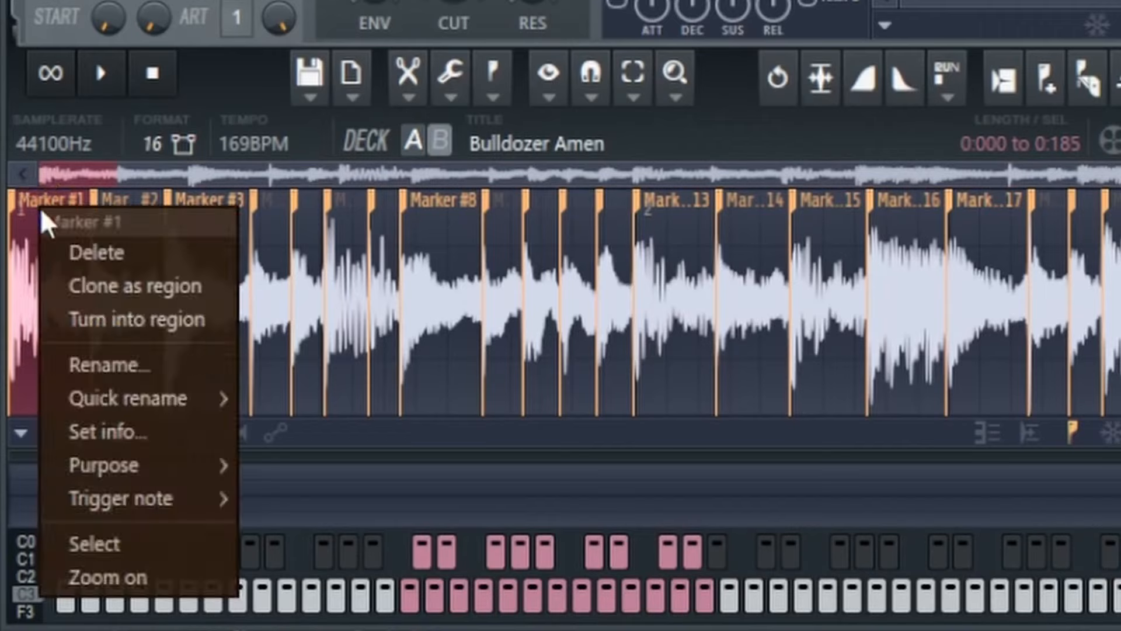
click(148, 368)
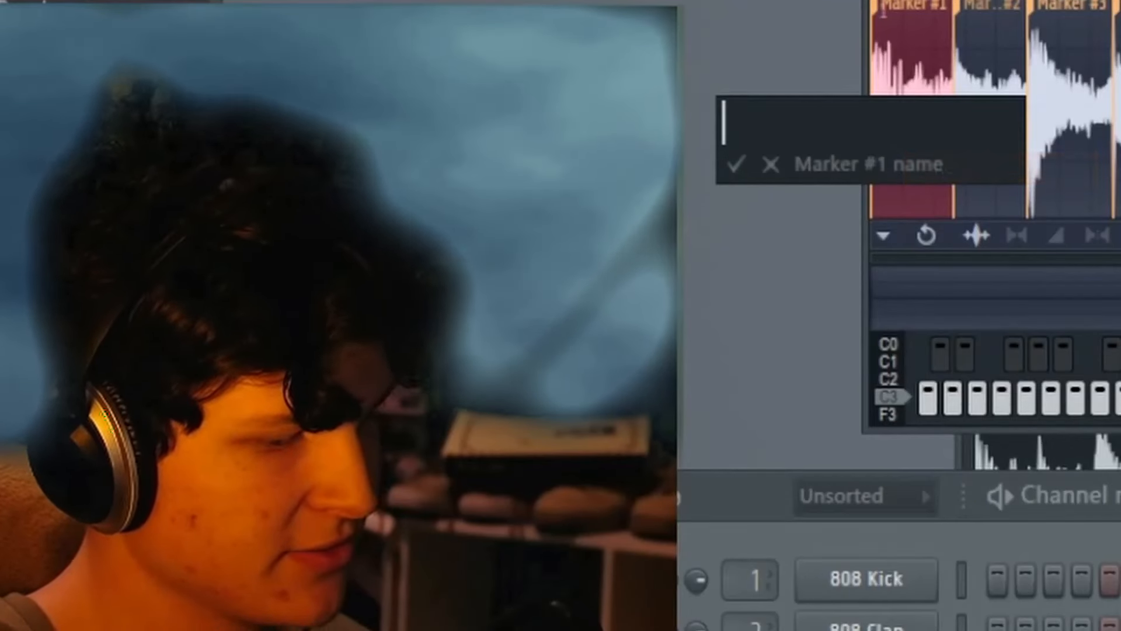
text(dasdhasiudahid)
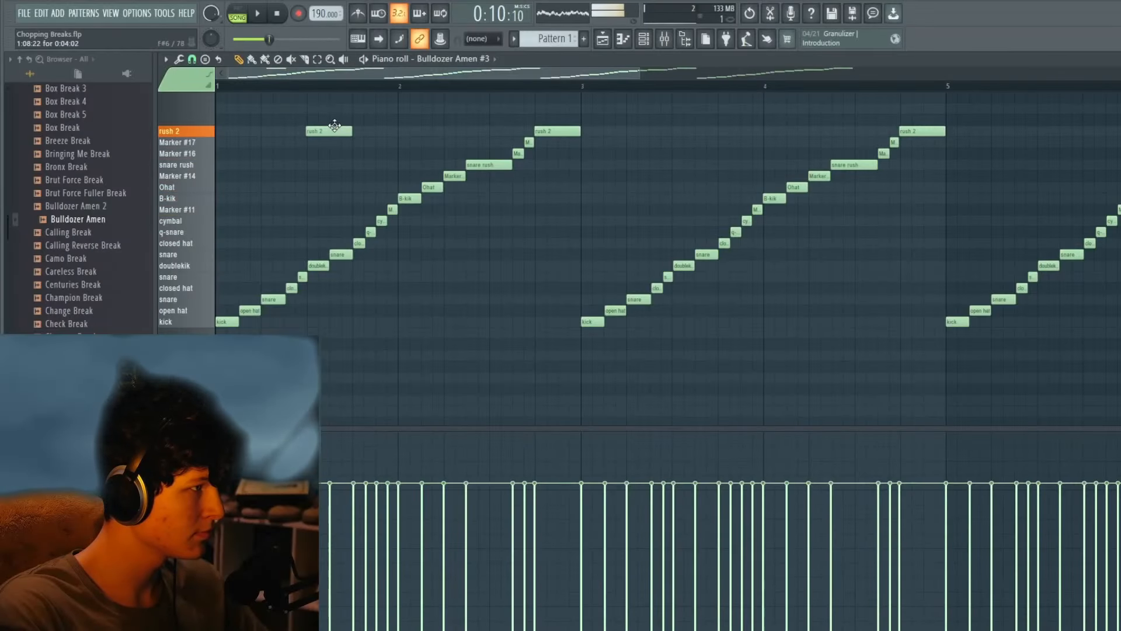
Rearrange the slice notes in bars 1 to 3, using doublekik and snare rush in the first phrase and alternating snare and open hat in bar 3.
scroll(314, 175, up, 3)
key(space)
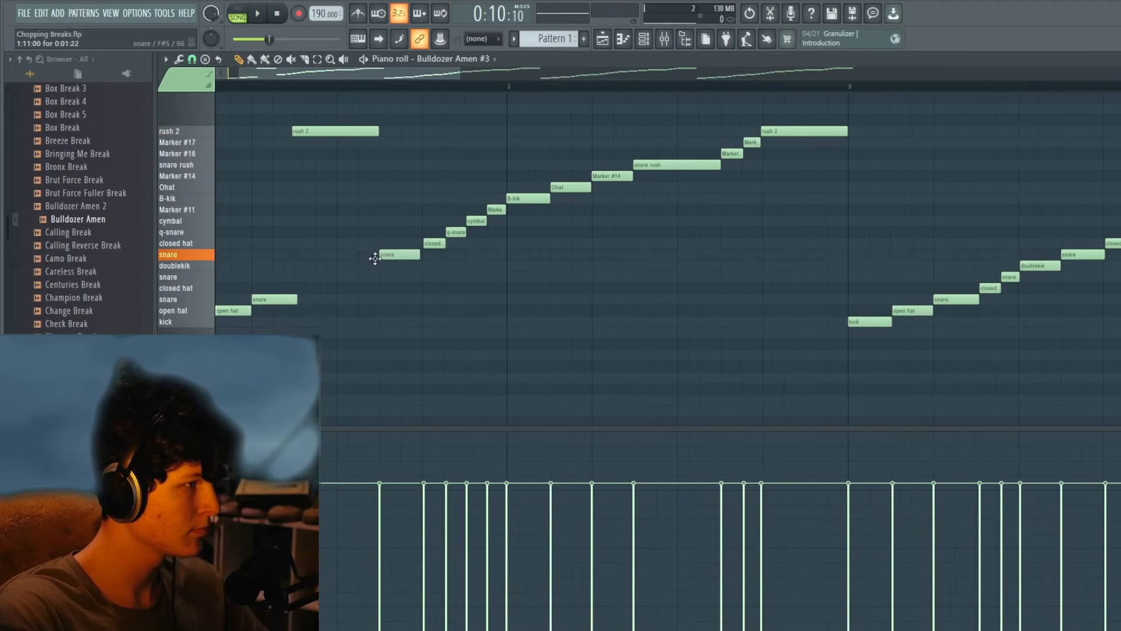
scroll(373, 270, down, 2)
mouse_move(453, 176)
mouse_down()
mouse_move(452, 153)
mouse_move(456, 207)
mouse_up()
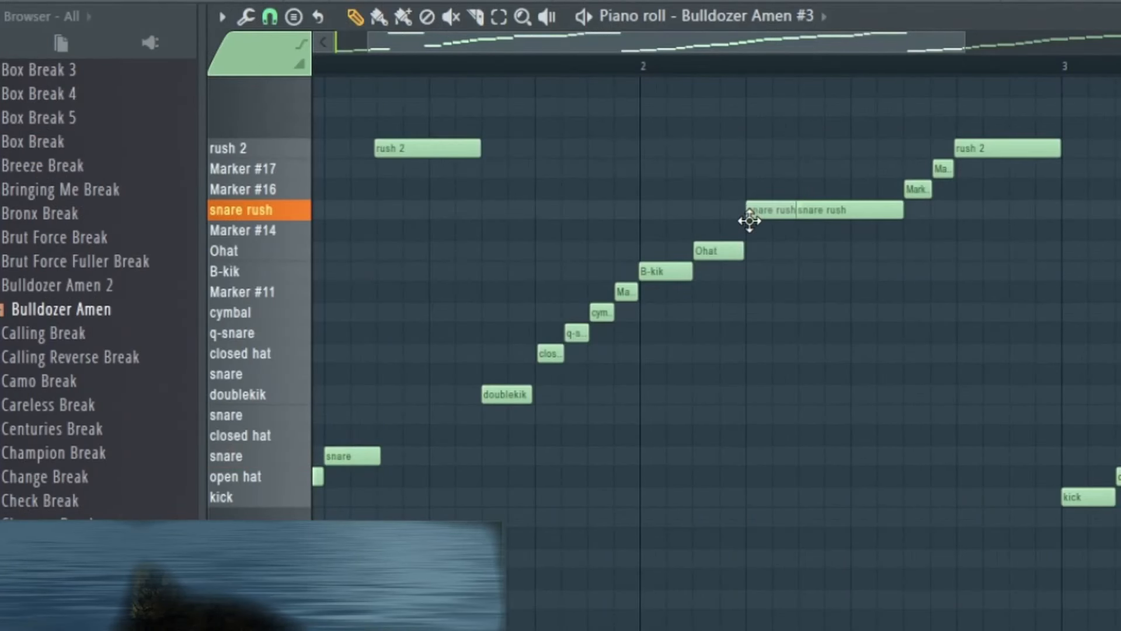
drag(753, 288, 747, 453)
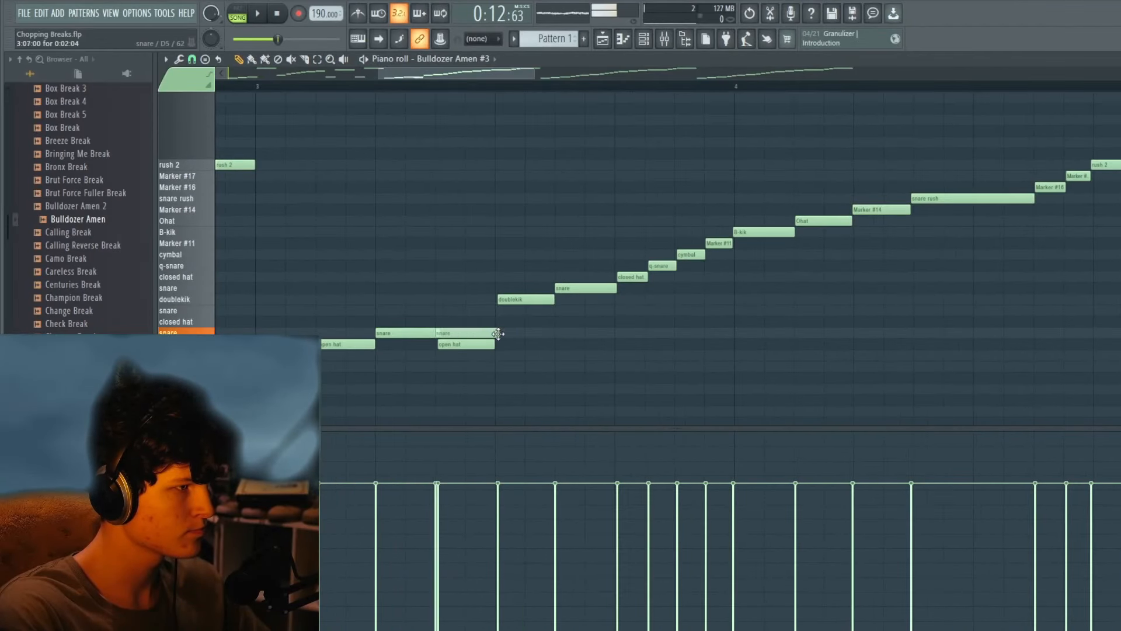
drag(576, 298, 606, 298)
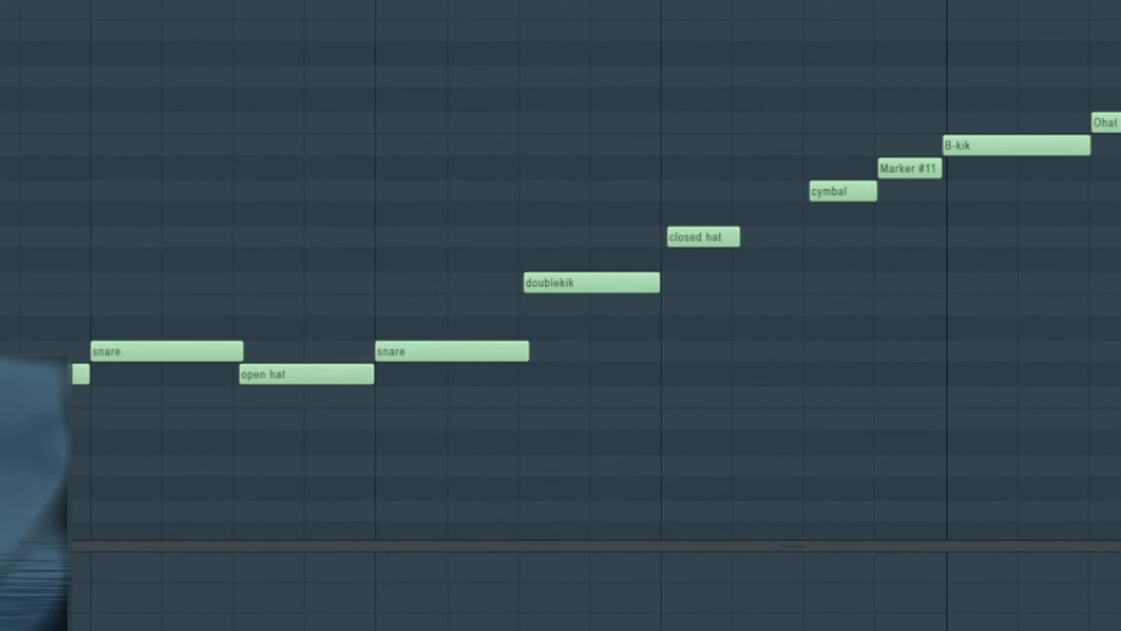
drag(417, 395, 775, 395)
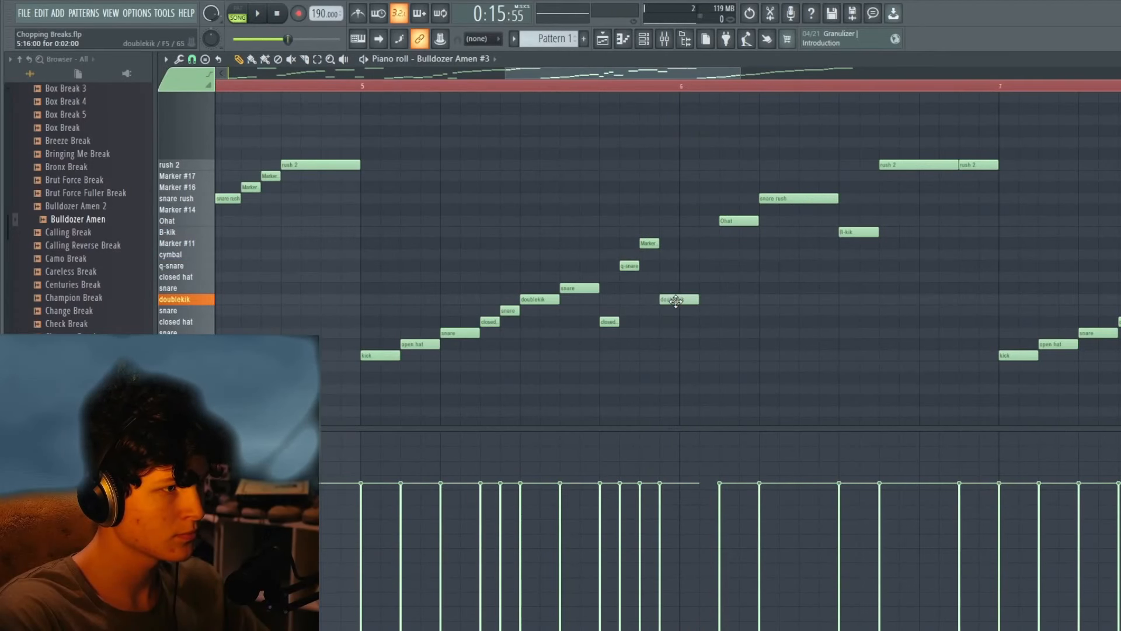
Rearrange bar 6 into kick, Ohat, snare, two closed hats, snare and repeated doublekik notes, and play the selected bars.
key(space)
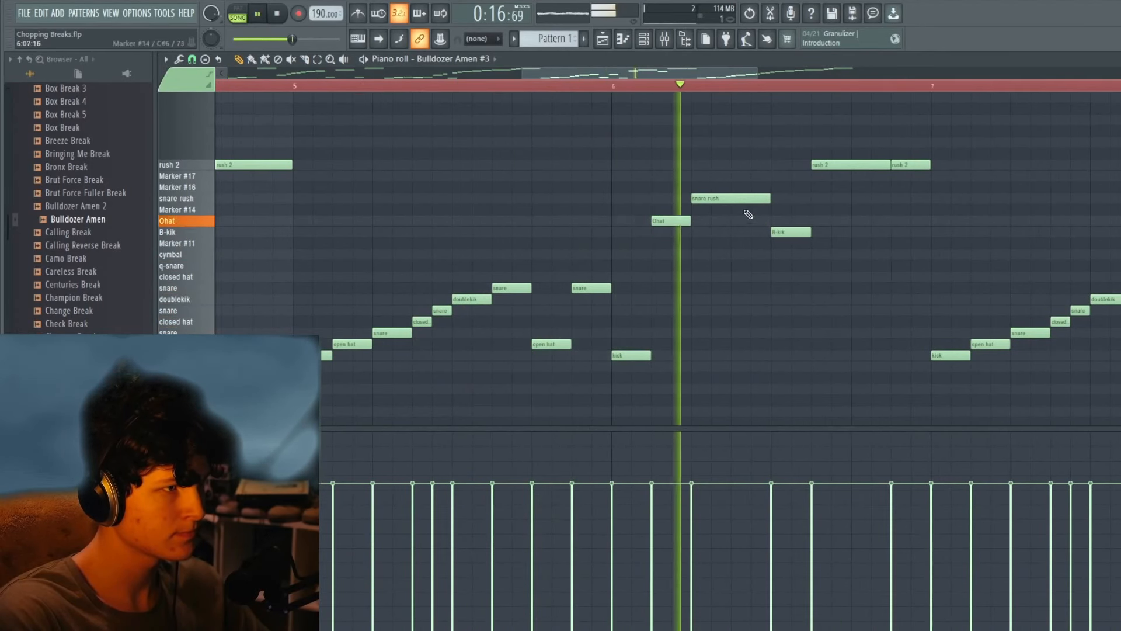
key(space)
key(space)
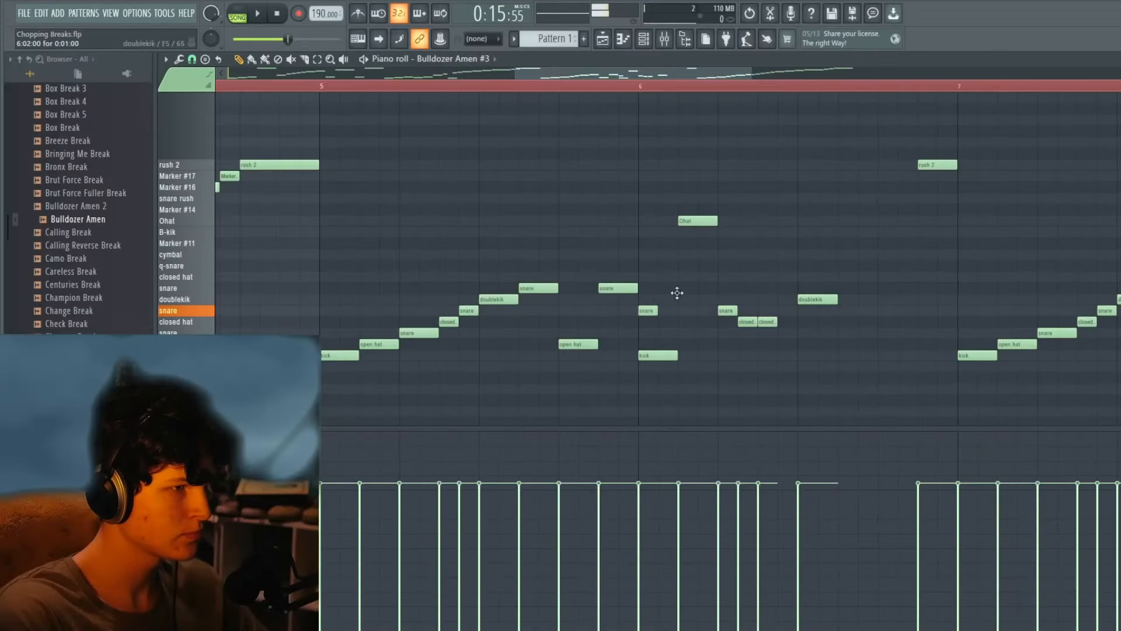
drag(677, 293, 789, 305)
key(space)
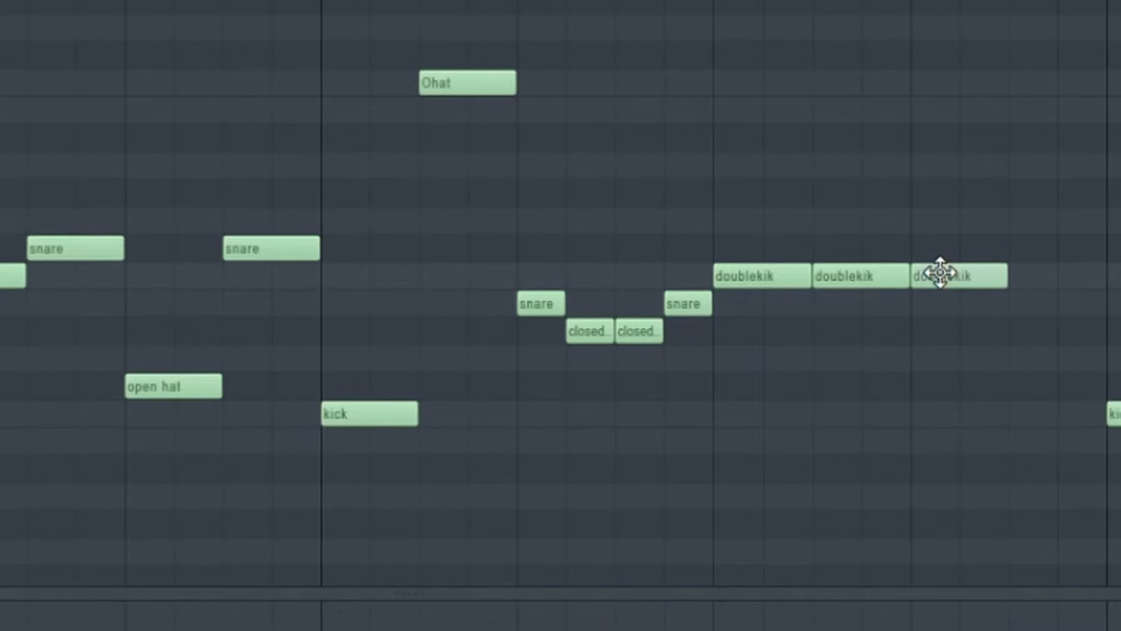
drag(890, 295, 891, 359)
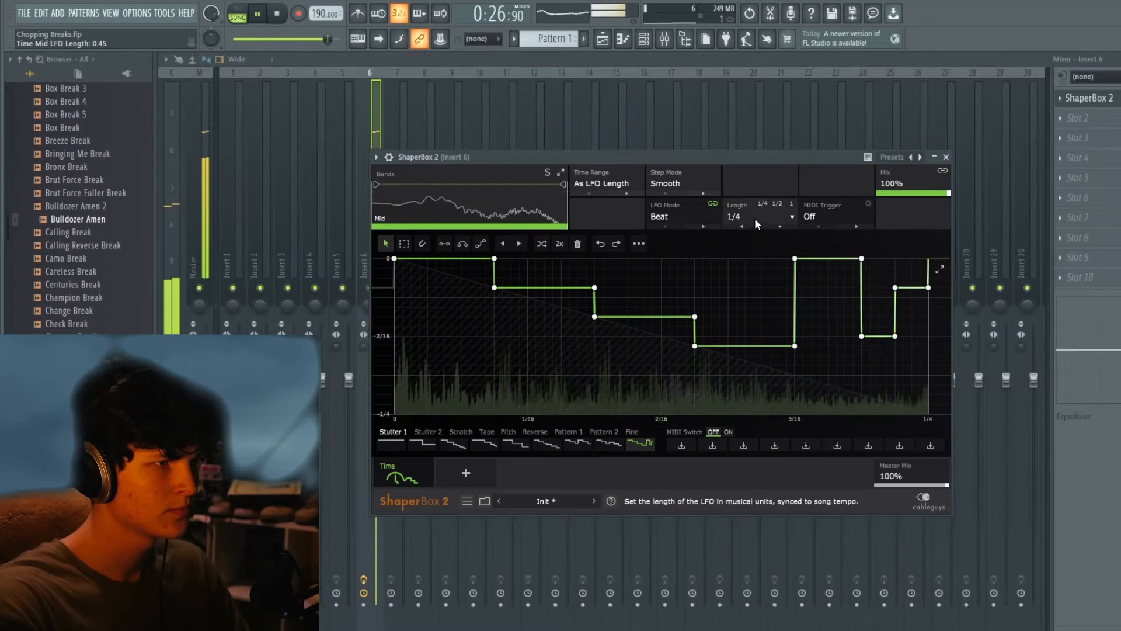
Try 1 Bar (4/4) as the ShaperBox 2 time LFO length and set it to 2 Bars (8/4).
click(757, 222)
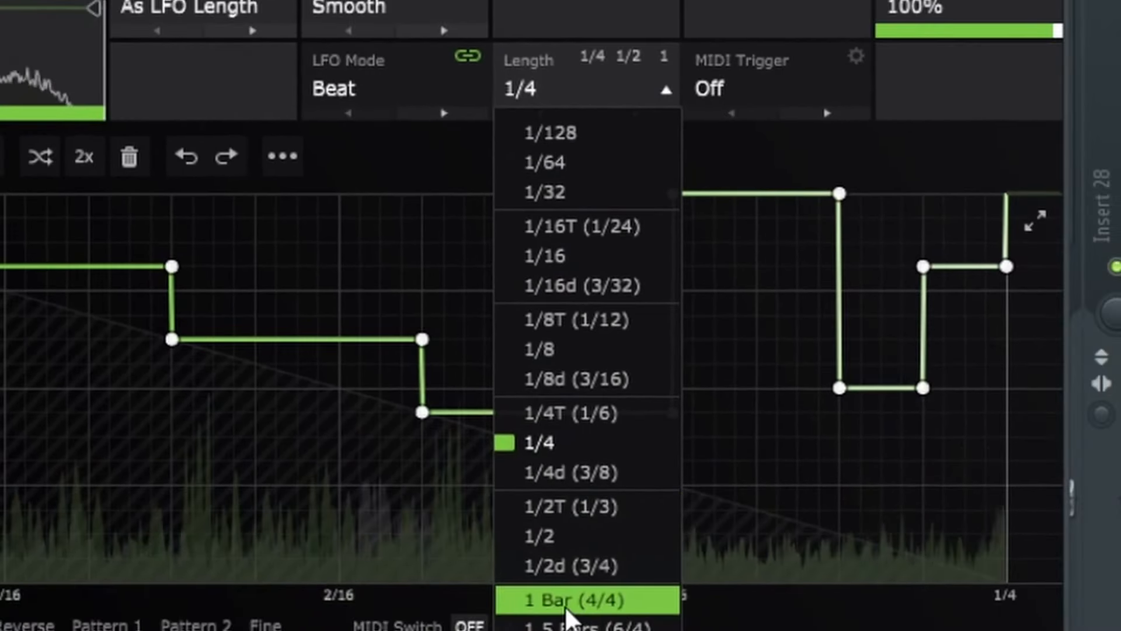
click(631, 627)
click(563, 89)
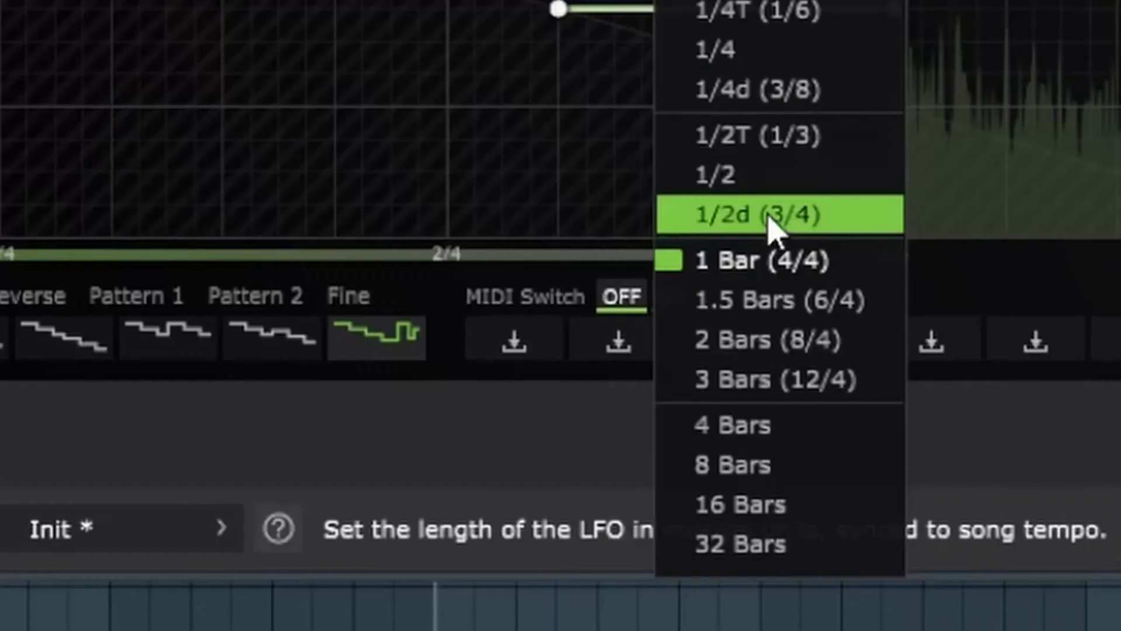
click(766, 339)
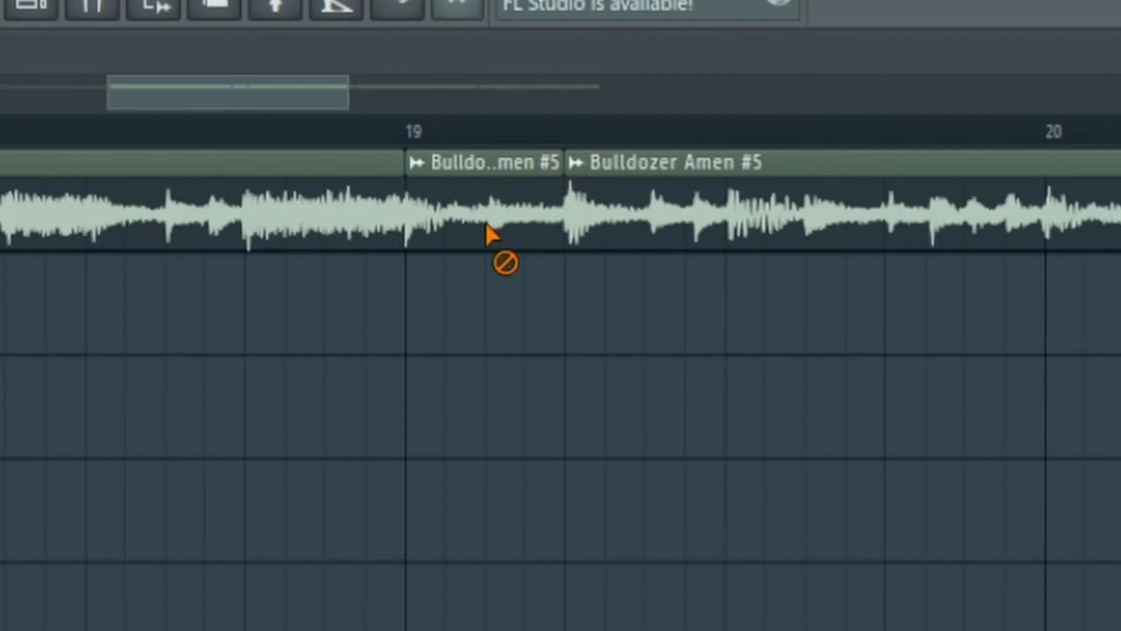
Delete the short Bulldozer Amen #5 slice at bar 19, shift the following clip back to bar 19, and play the arrangement.
right_click(490, 234)
drag(676, 220, 529, 215)
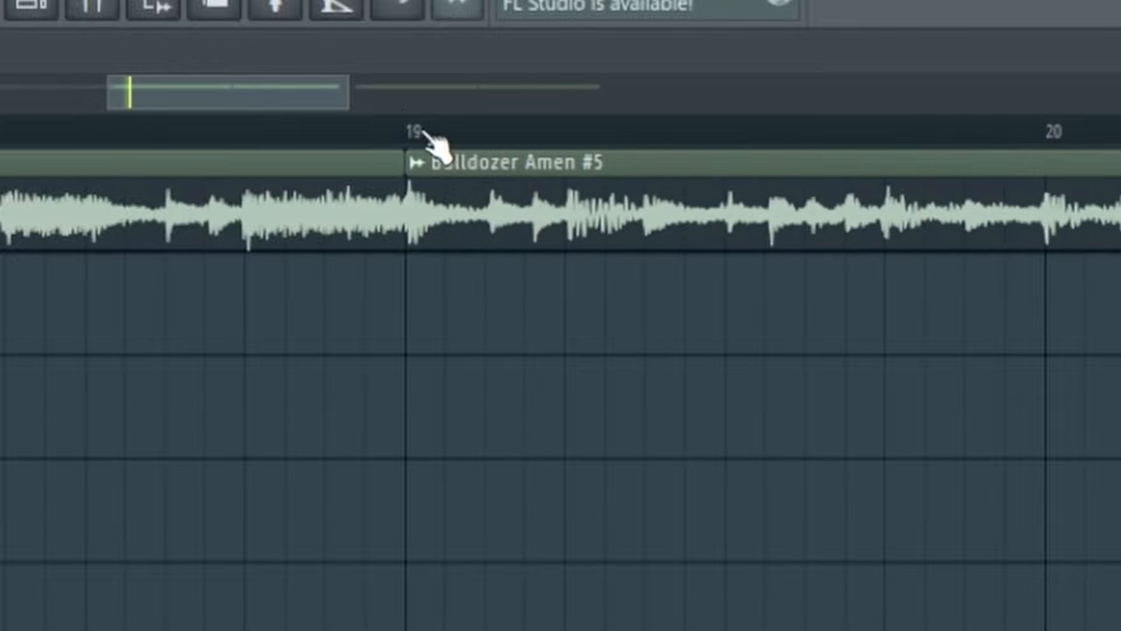
scroll(422, 131, right, 2)
scroll(373, 482, down, 2)
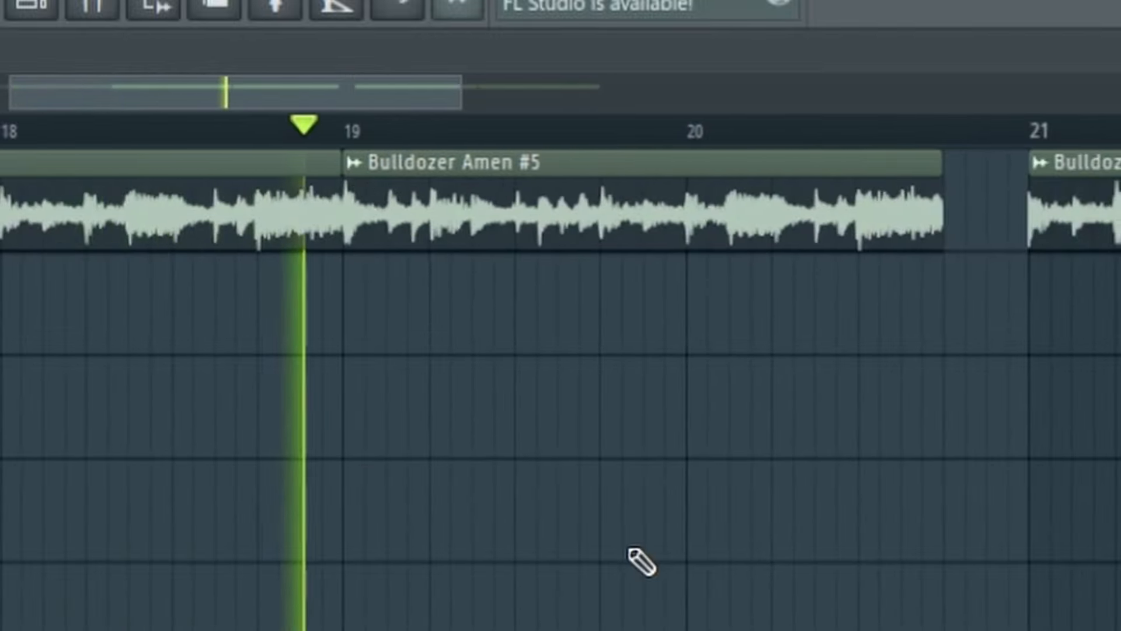
scroll(920, 599, down, 2)
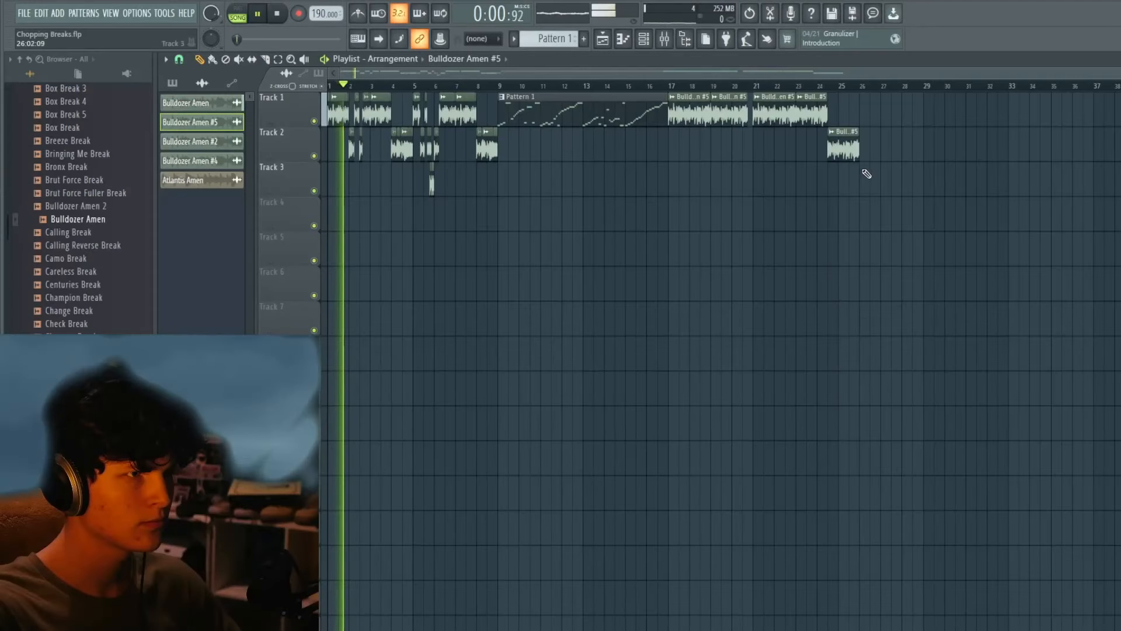
Keep only a short Bulldozer Amen #5 filler slice before bar 25 on Track 2 and repeat the section from bar 25.
scroll(867, 173, up, 2)
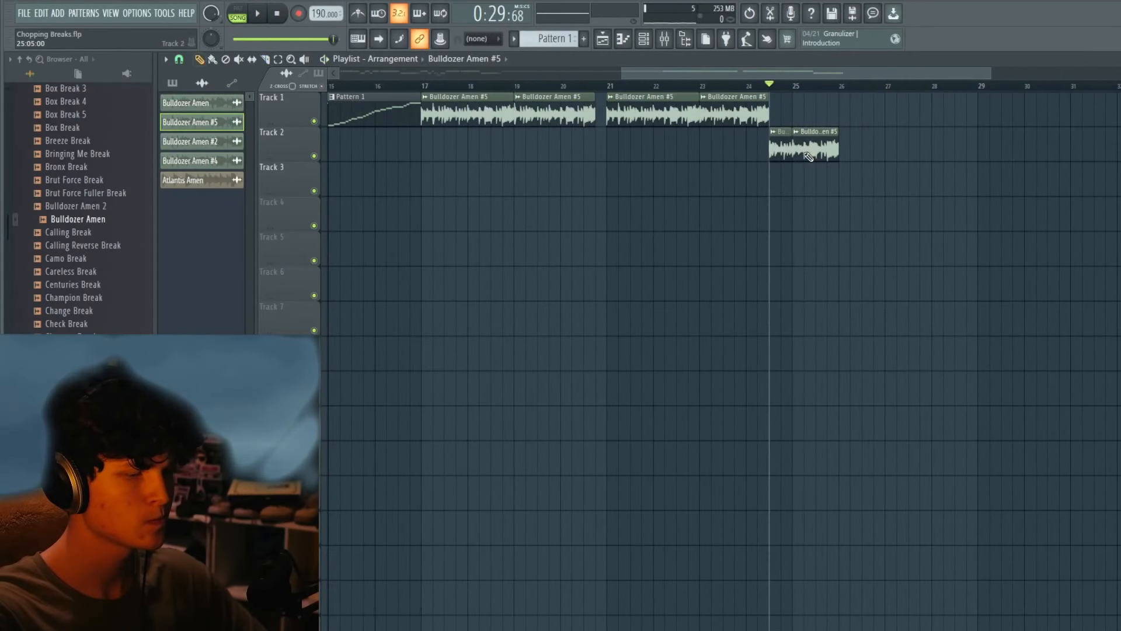
drag(819, 153, 771, 123)
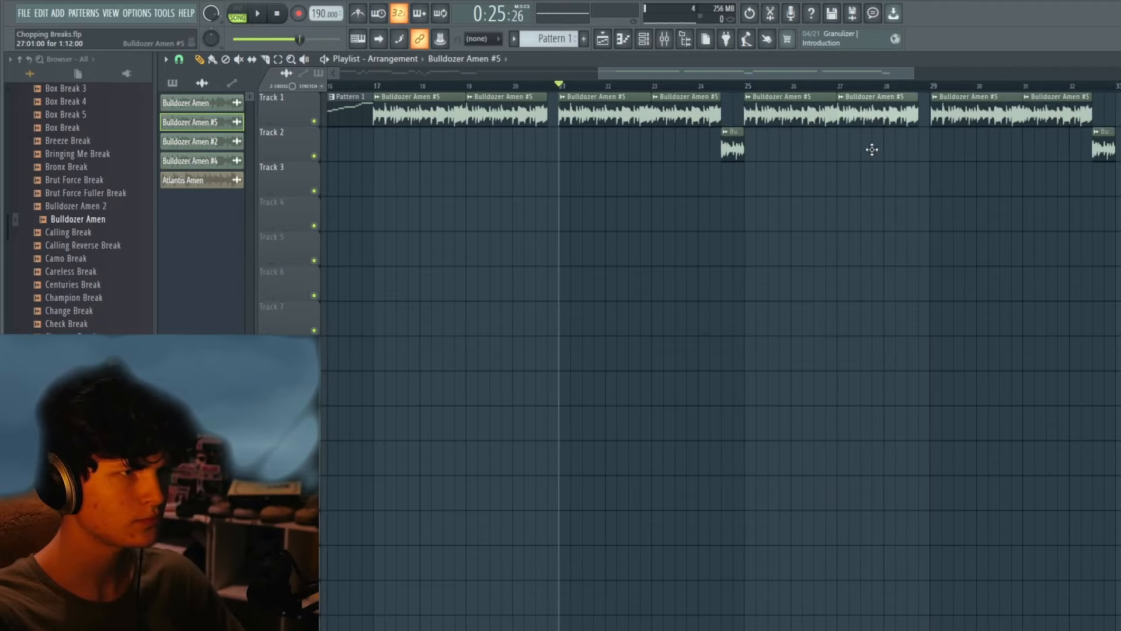
Move the bar 27 Bulldozer Amen #5 clip to Track 2, slice it at bar 28, and replace its first piece with the second.
drag(872, 119, 872, 149)
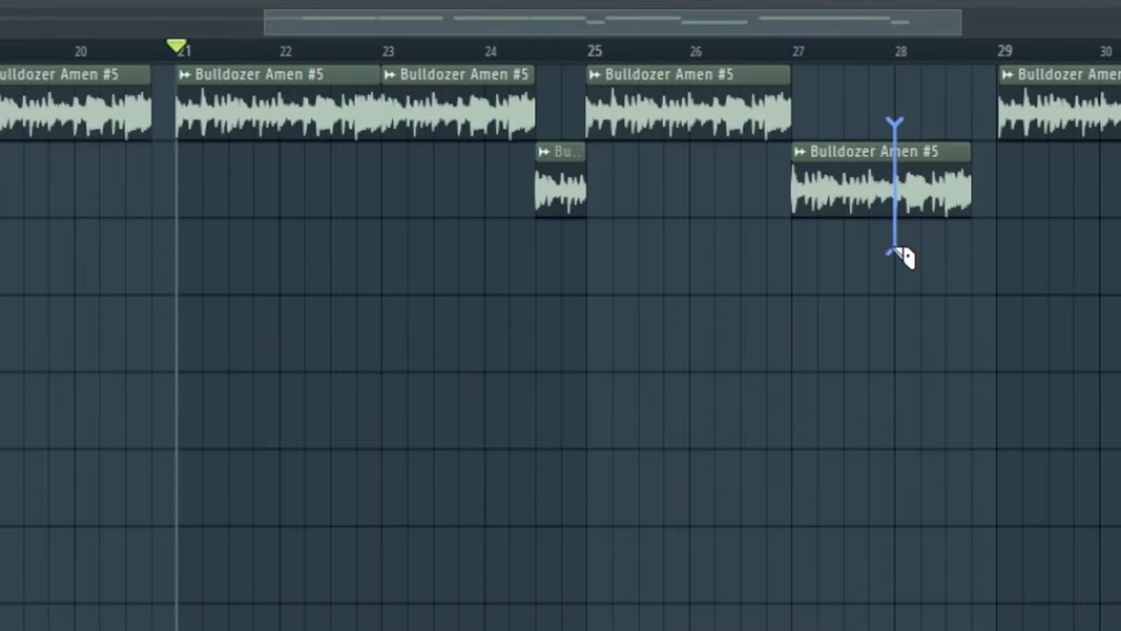
drag(895, 251, 899, 234)
right_click(860, 206)
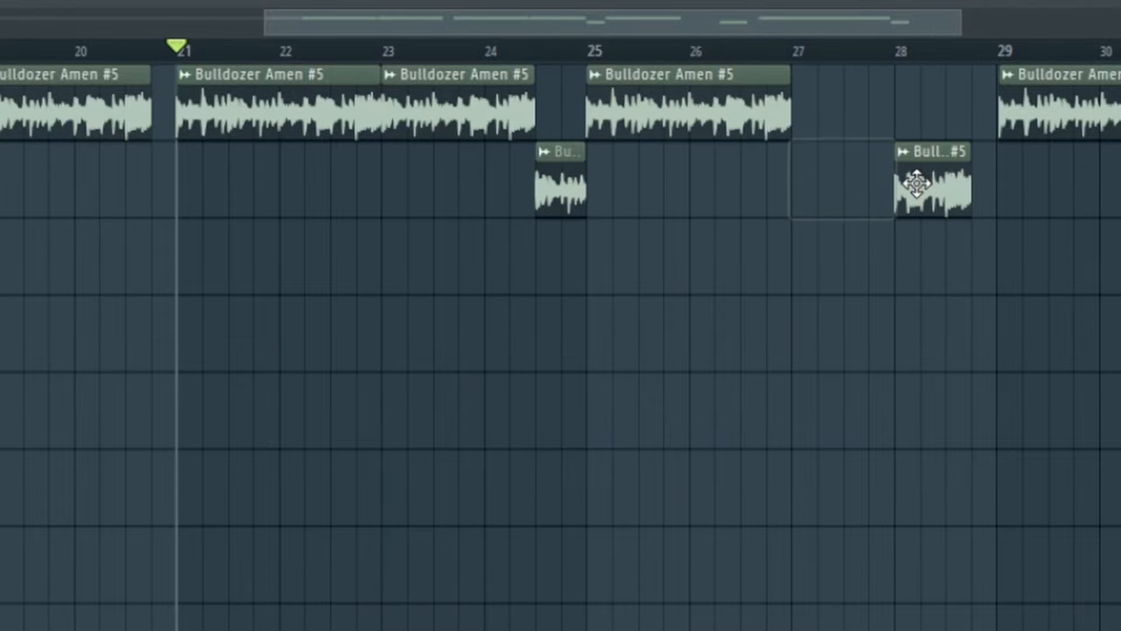
drag(917, 186, 796, 185)
drag(796, 186, 814, 186)
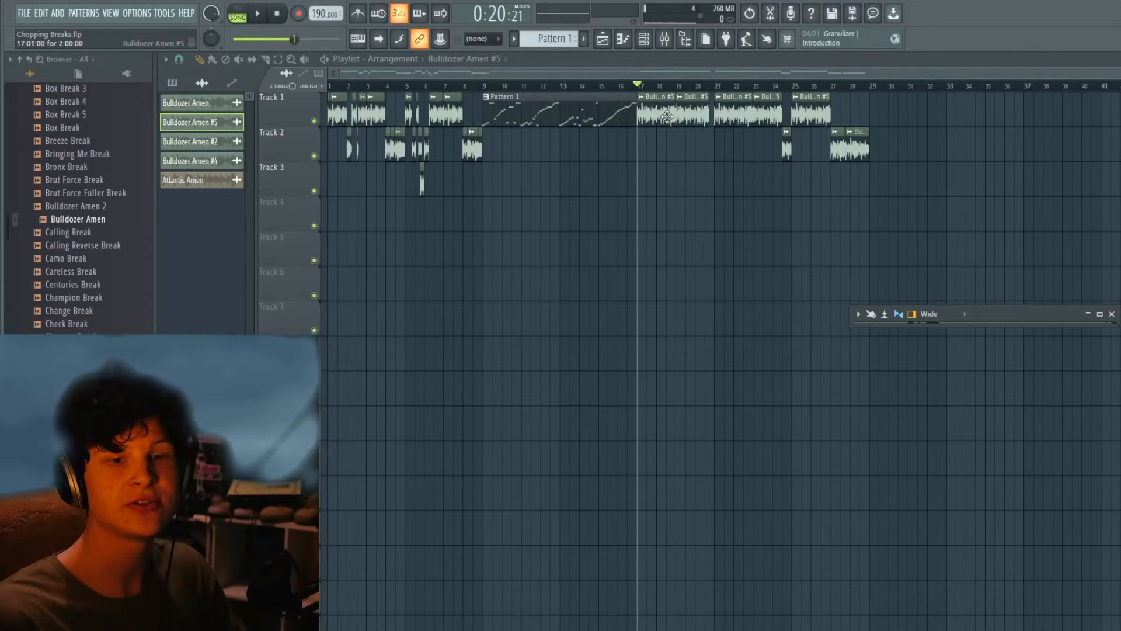
Open the channel settings of the Bulldozer Amen #5 clip at bar 17, examine them, and close the window.
double_click(661, 118)
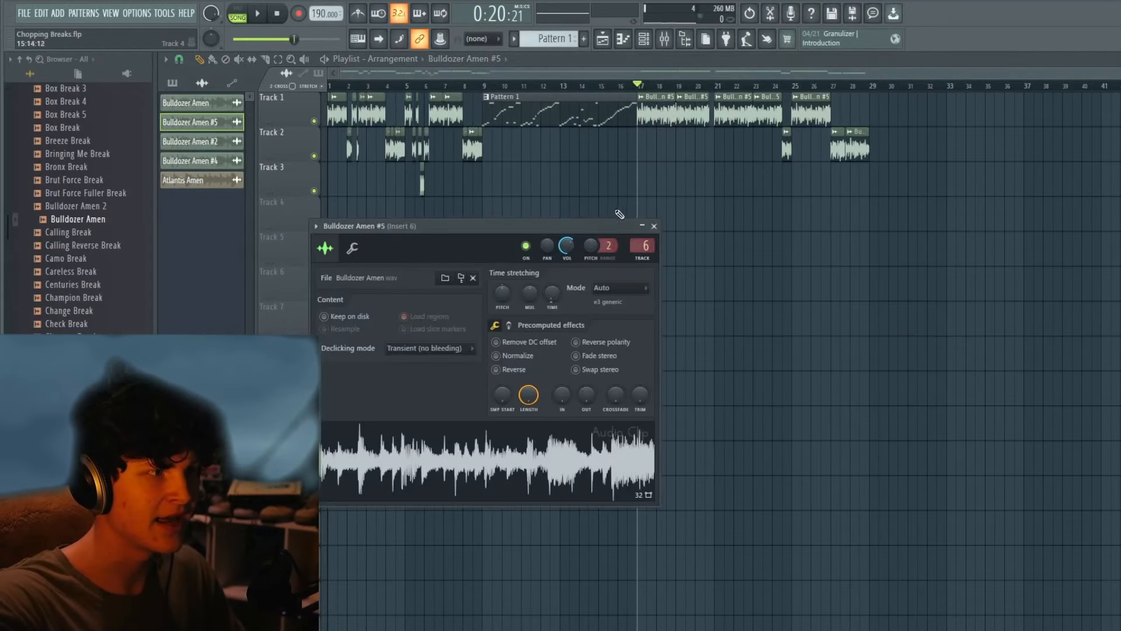
drag(584, 226, 675, 227)
click(744, 229)
Clone the Bulldozer Amen #5 audio clip, add a break clip at bar 29, and show the mixer.
right_click(208, 124)
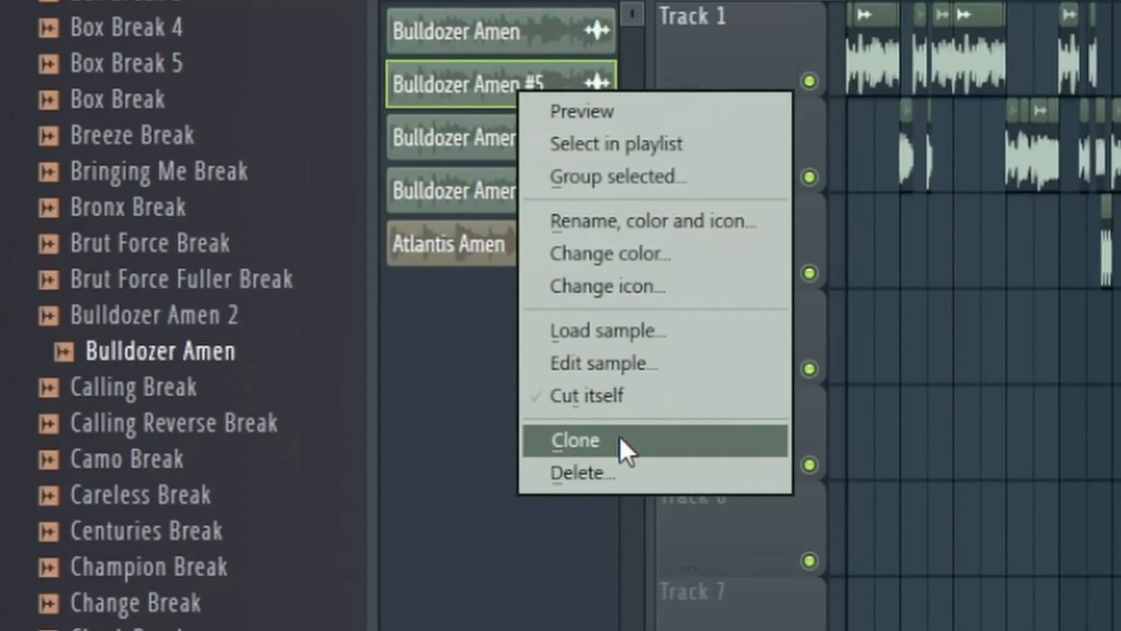
click(620, 441)
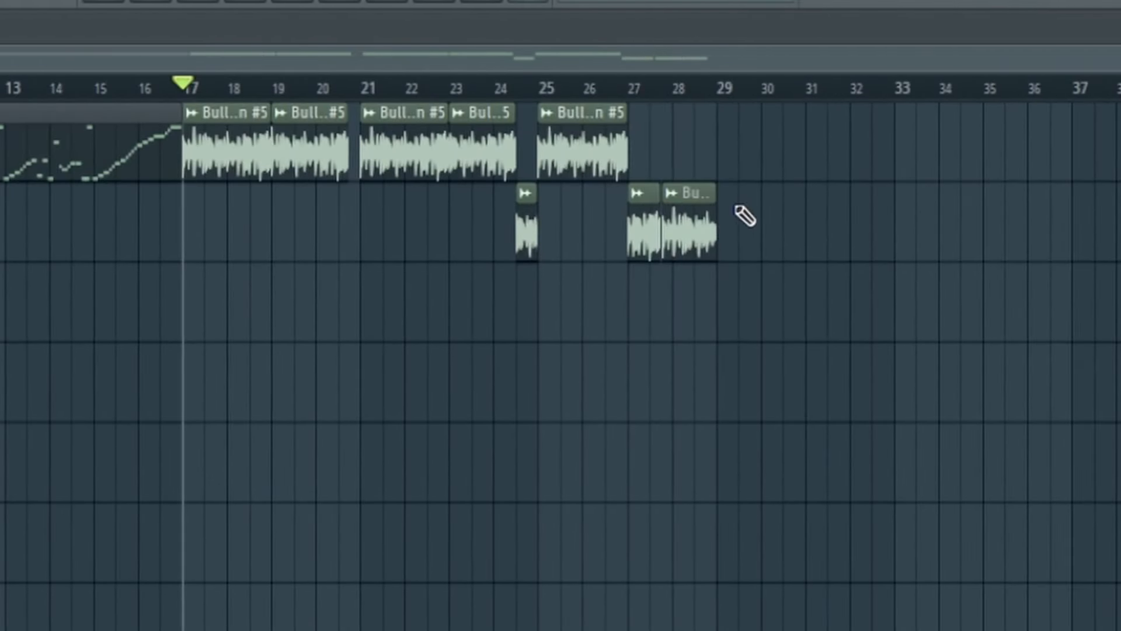
drag(743, 153, 762, 152)
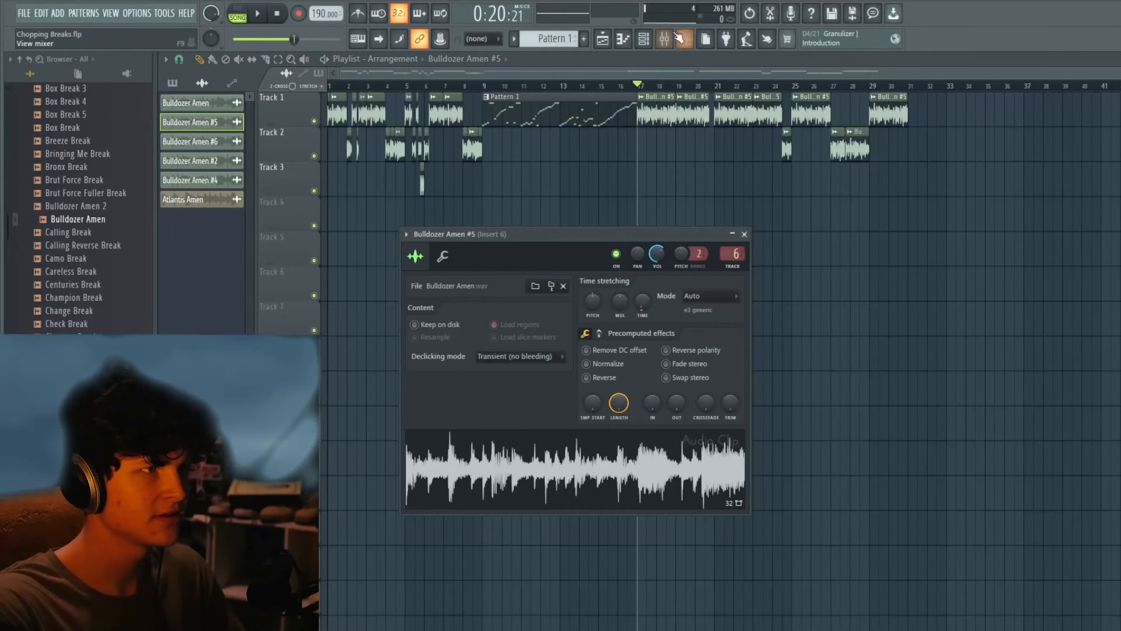
click(645, 42)
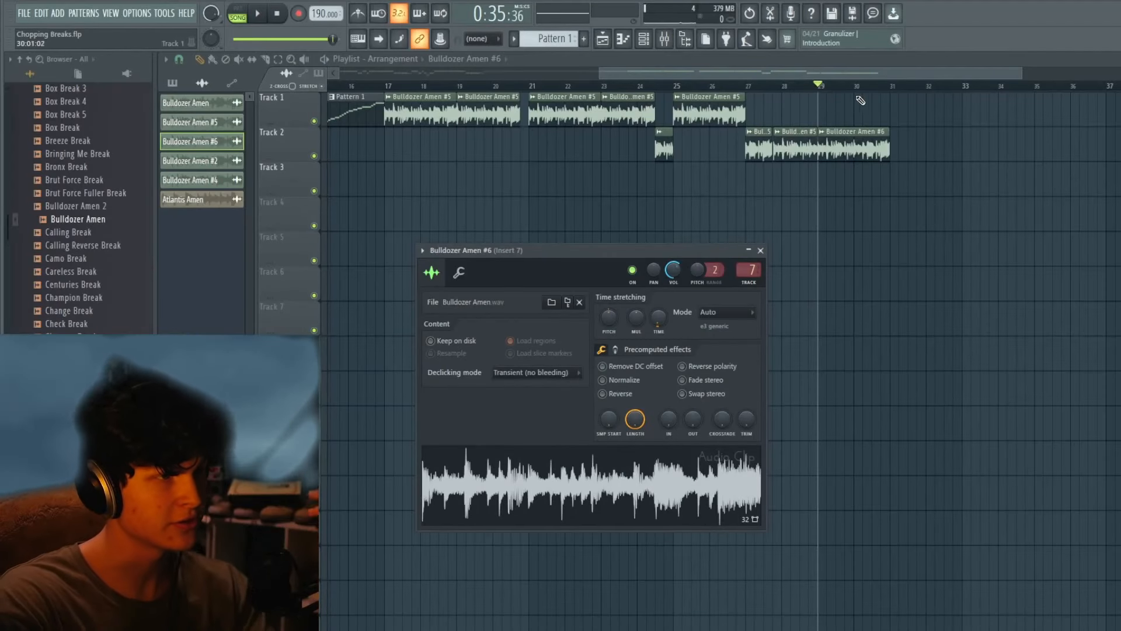
Slice the Bulldozer Amen #6 clip at bar 30, shift its second piece to Track 3 starting before bar 30, and play the result.
key(space)
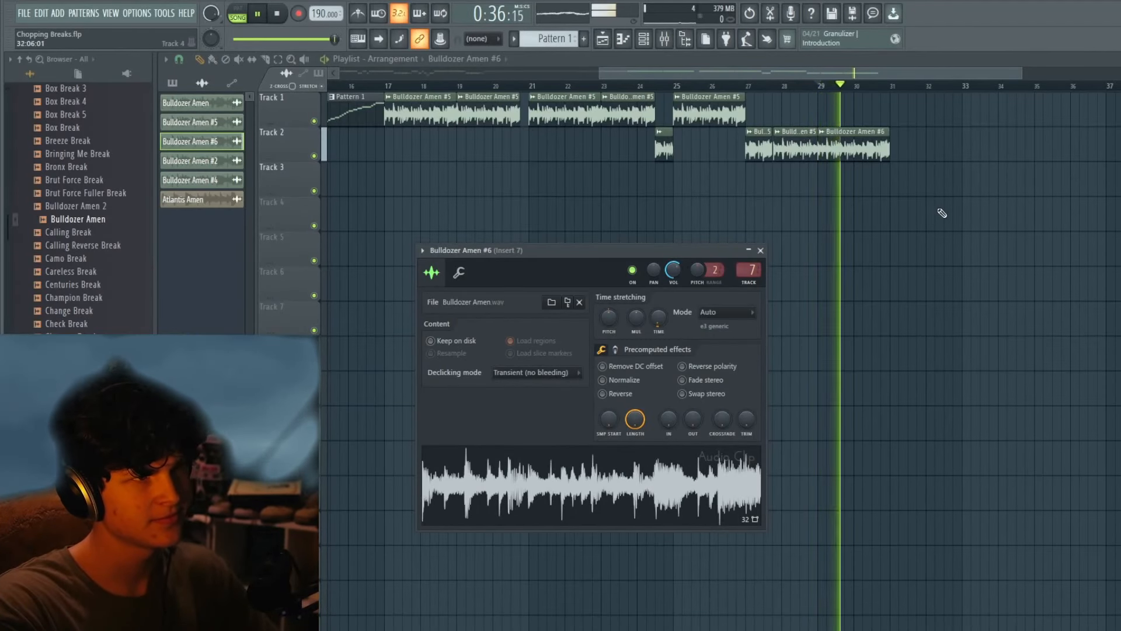
key(space)
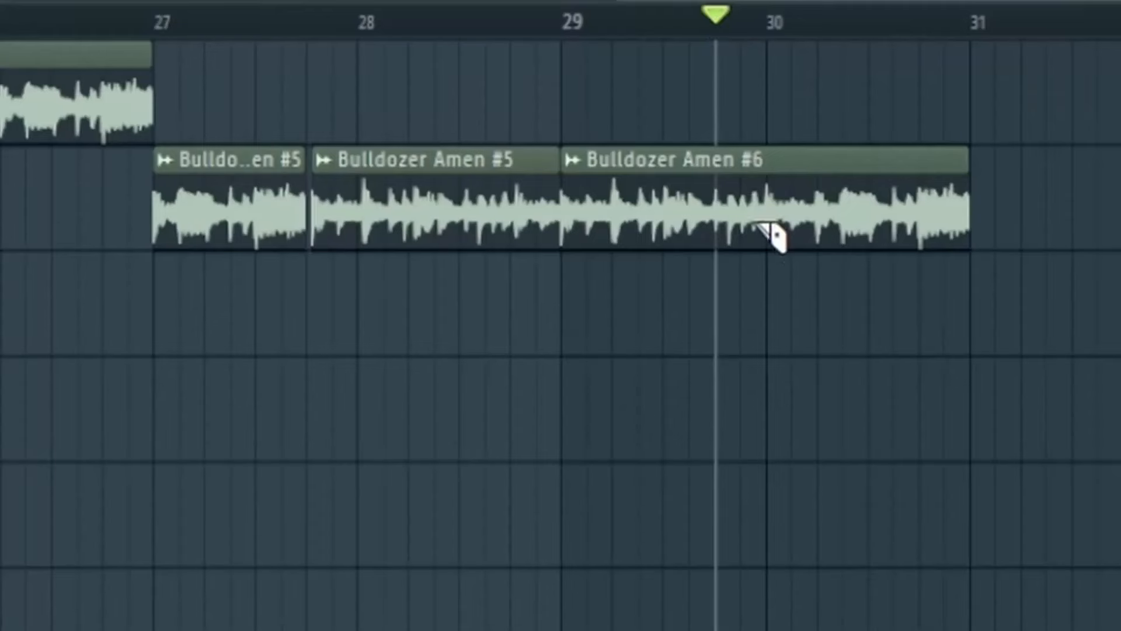
drag(780, 268, 781, 103)
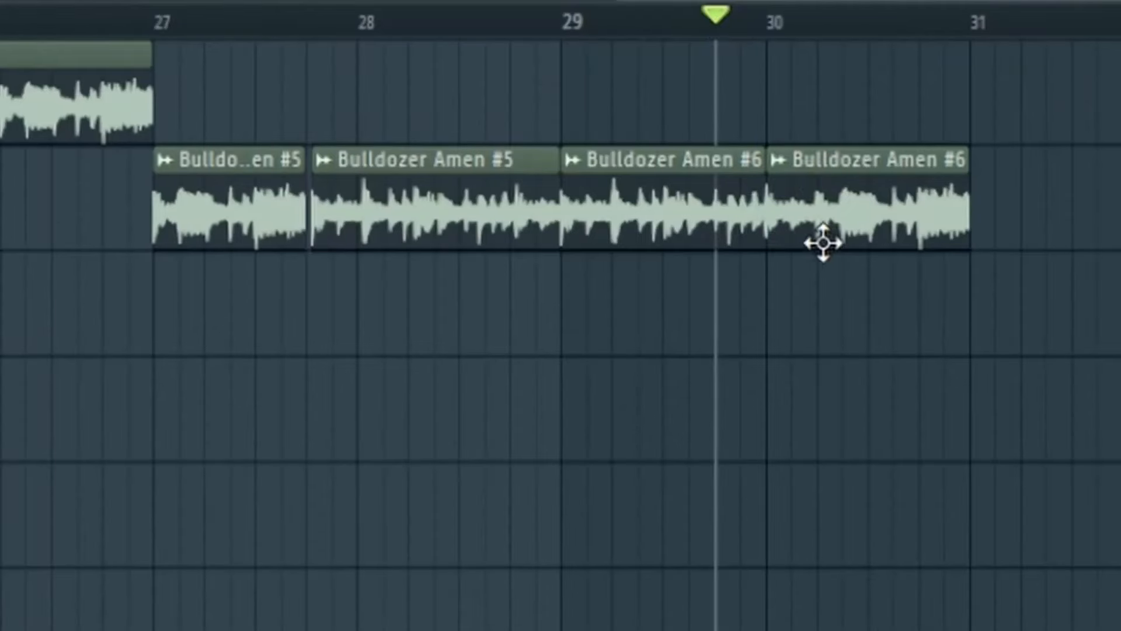
drag(848, 212, 772, 336)
right_click(891, 180)
key(space)
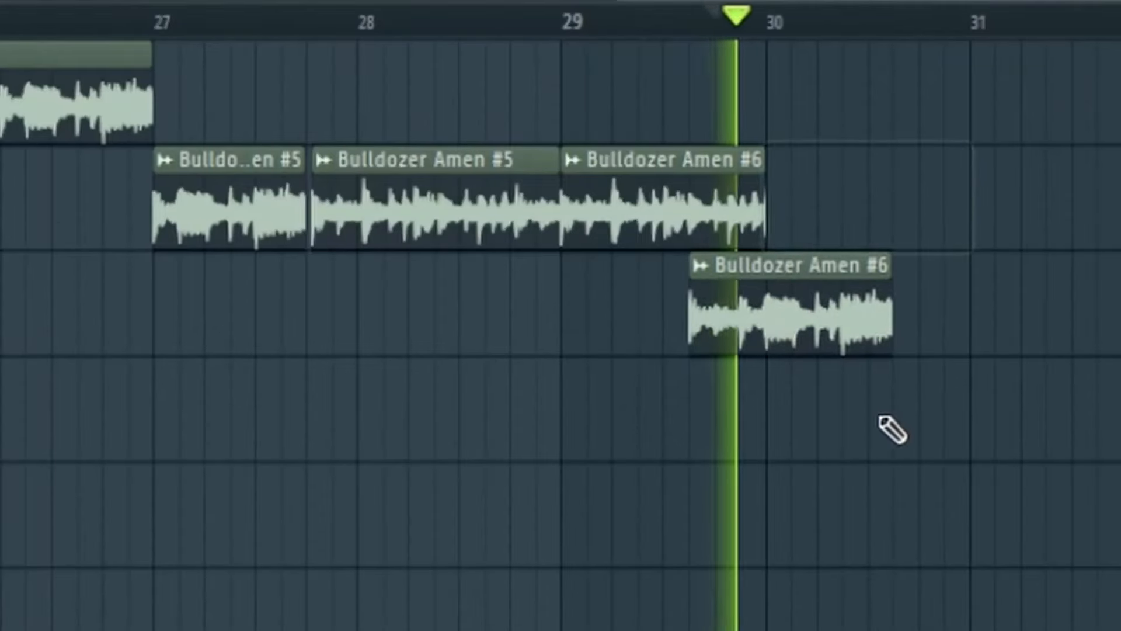
key(space)
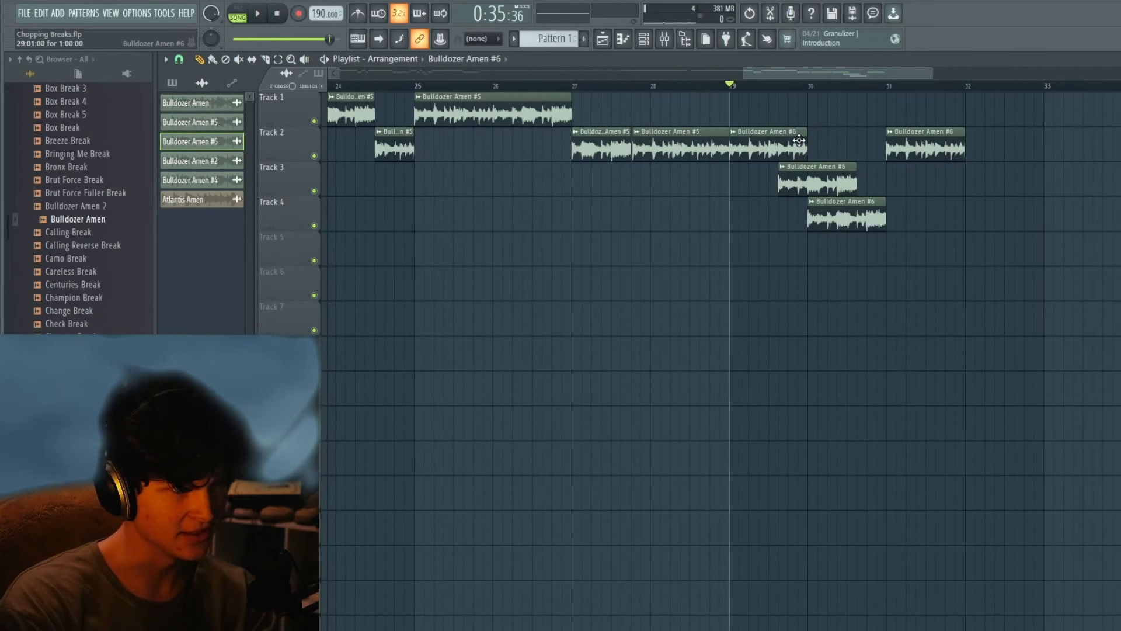
Shift the Track 3 copy of the Bulldozer Amen #5 clip so it starts about one beat after bar 25.
scroll(759, 134, up, 5)
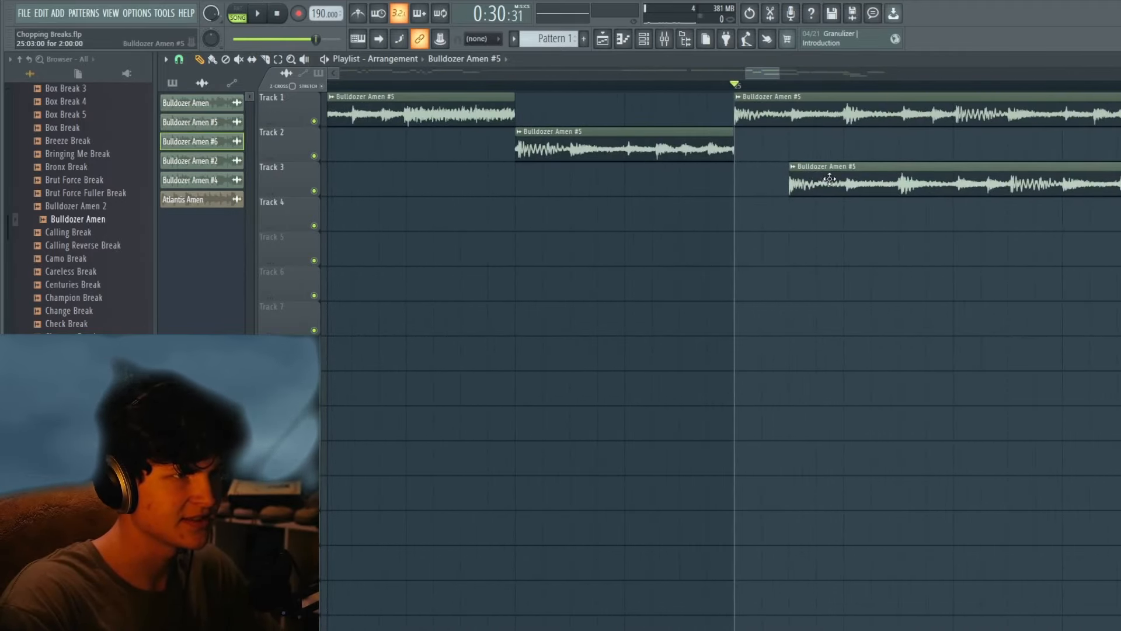
drag(830, 179, 869, 183)
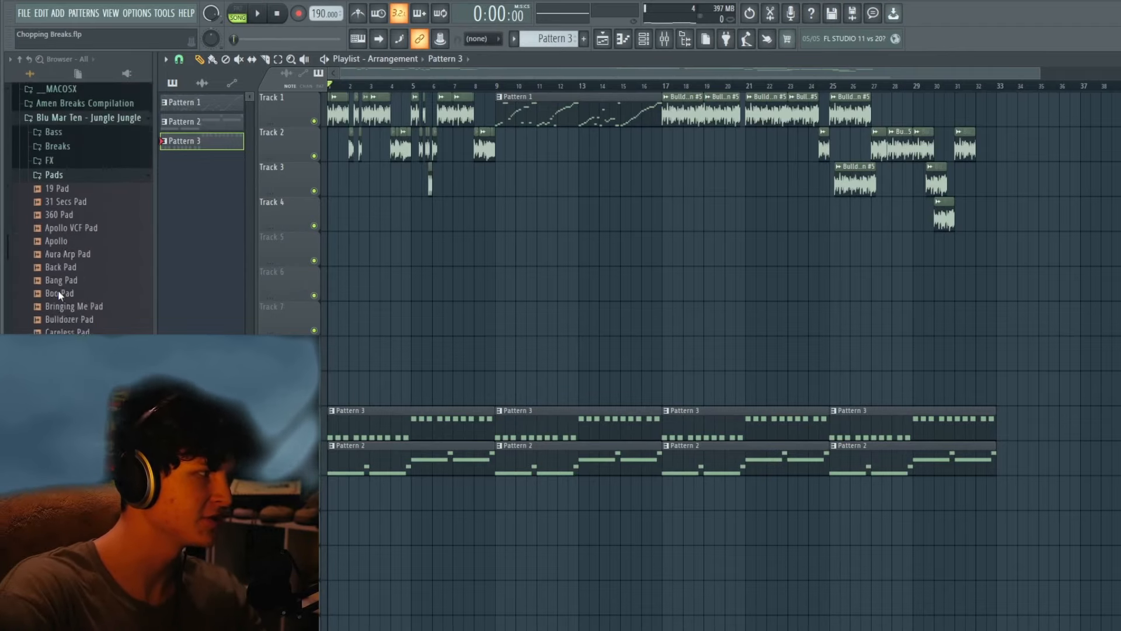
Toggle the mute on the Pattern 2 and Pattern 3 playlist tracks to single out each part.
scroll(58, 290, up, 10)
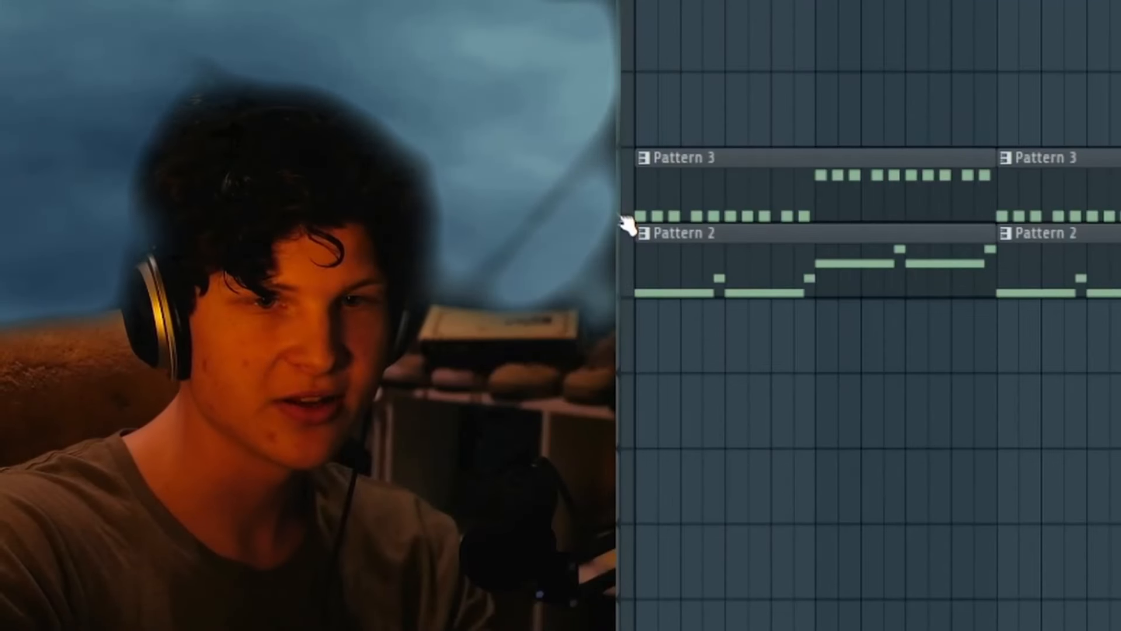
click(617, 279)
click(616, 214)
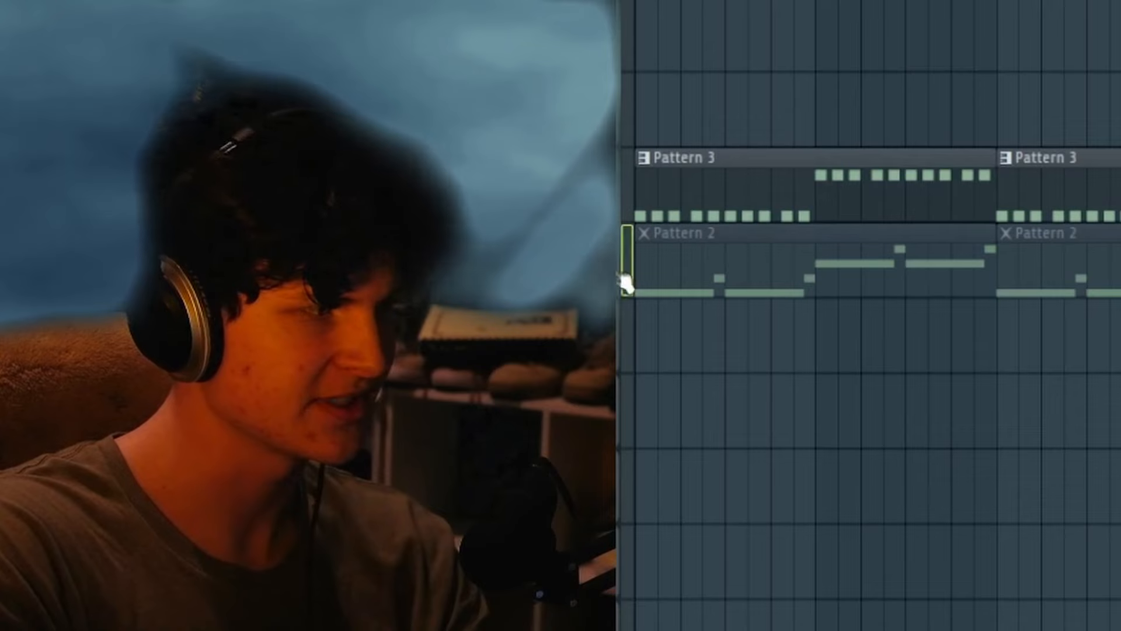
click(618, 288)
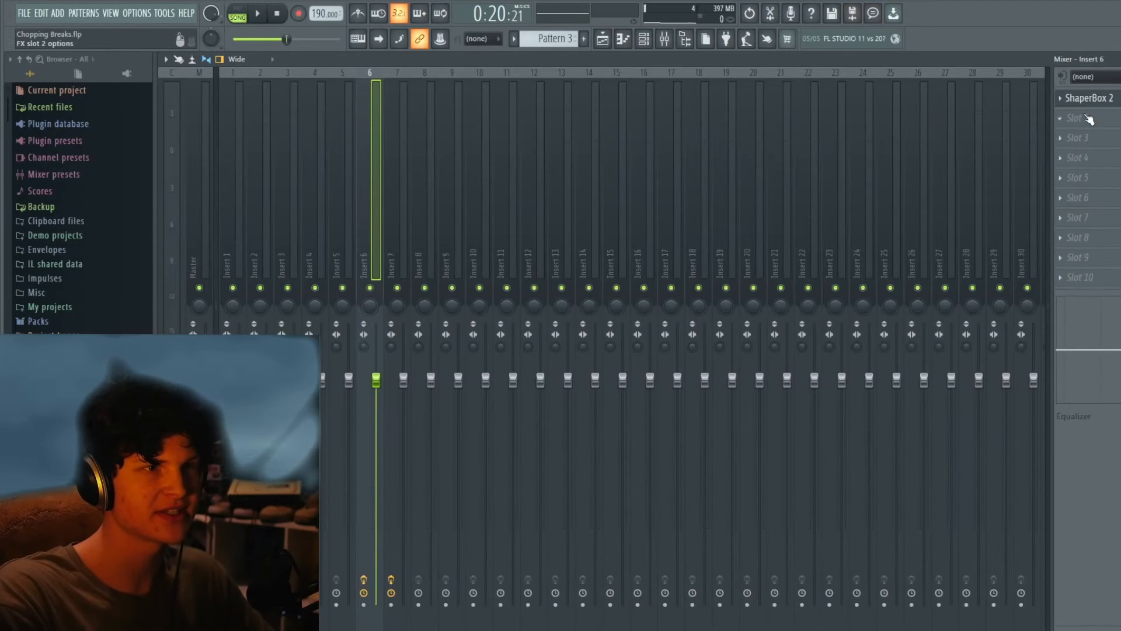
Load Fruity parametric EQ 2 in slot 2 of Insert 6 and boost band 2 by about 5 dB in the bass range.
click(1089, 119)
click(897, 458)
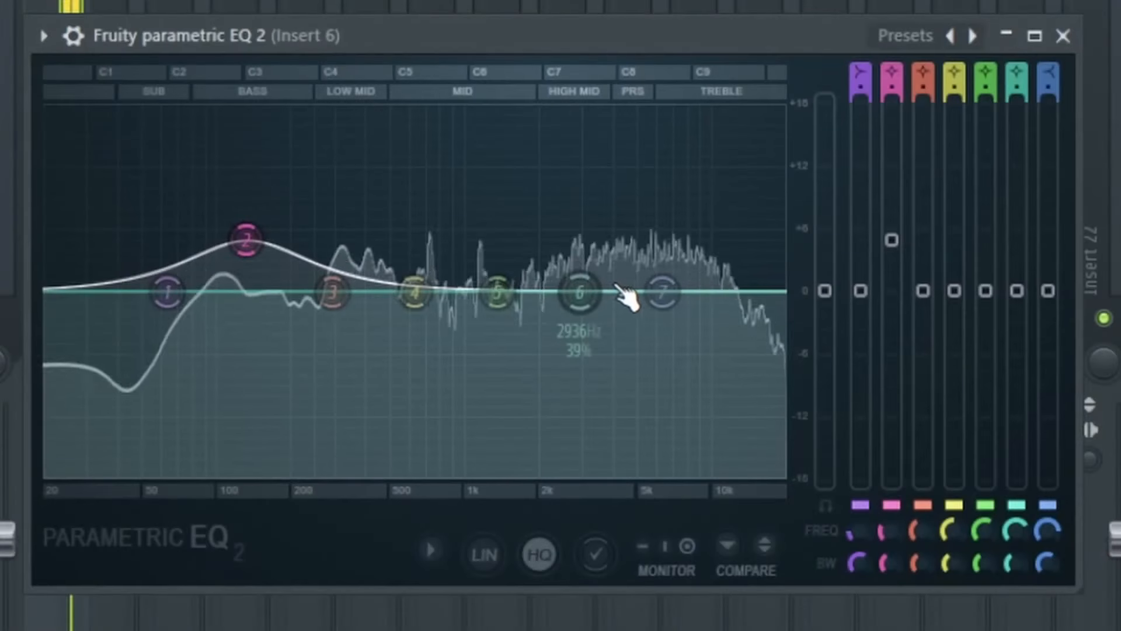
drag(631, 300, 666, 302)
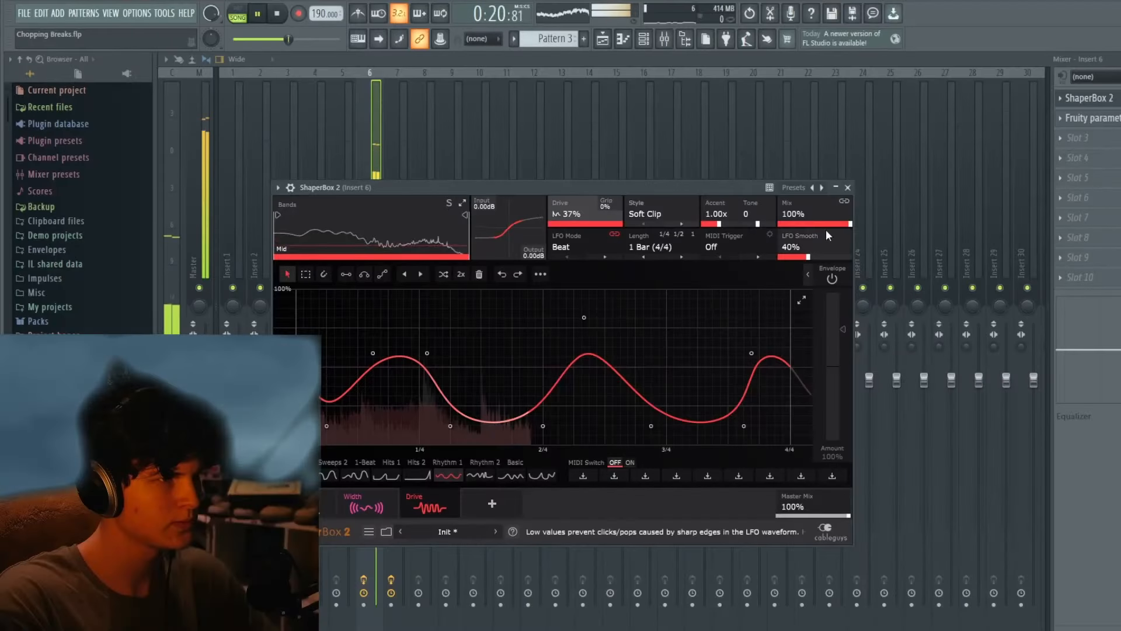
Adjust the Drive effect's mix in ShaperBox 2 on Insert 6.
drag(818, 214, 839, 222)
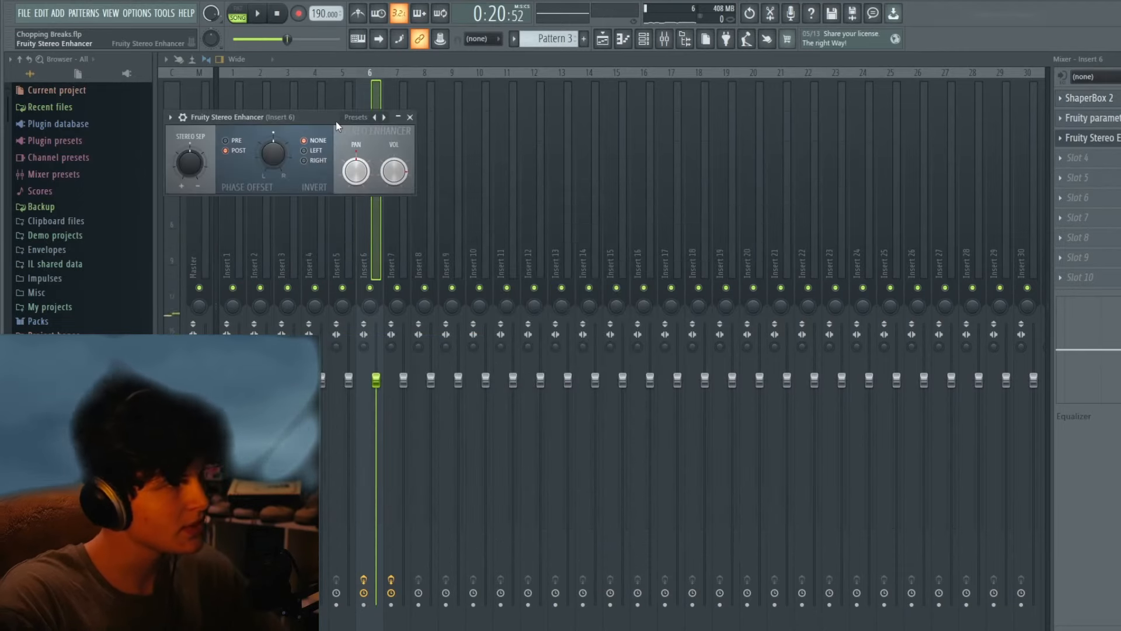
Reposition the Fruity Stereo Enhancer of Insert 6, turn its stereo separation to the minus side, and lower its volume.
drag(314, 117, 654, 153)
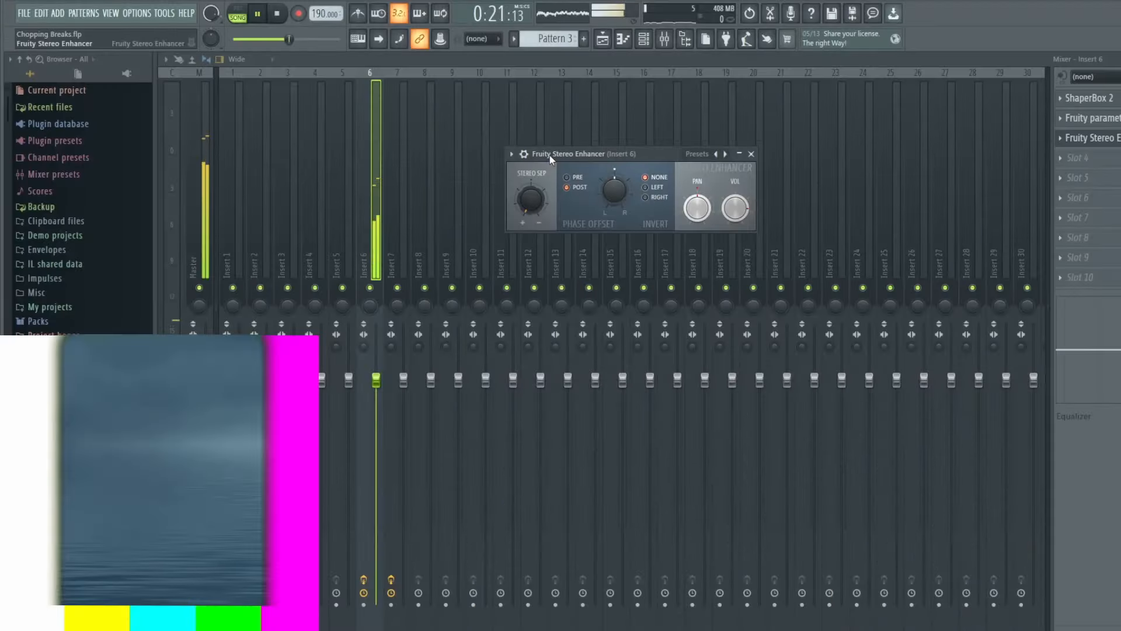
drag(398, 147, 270, 169)
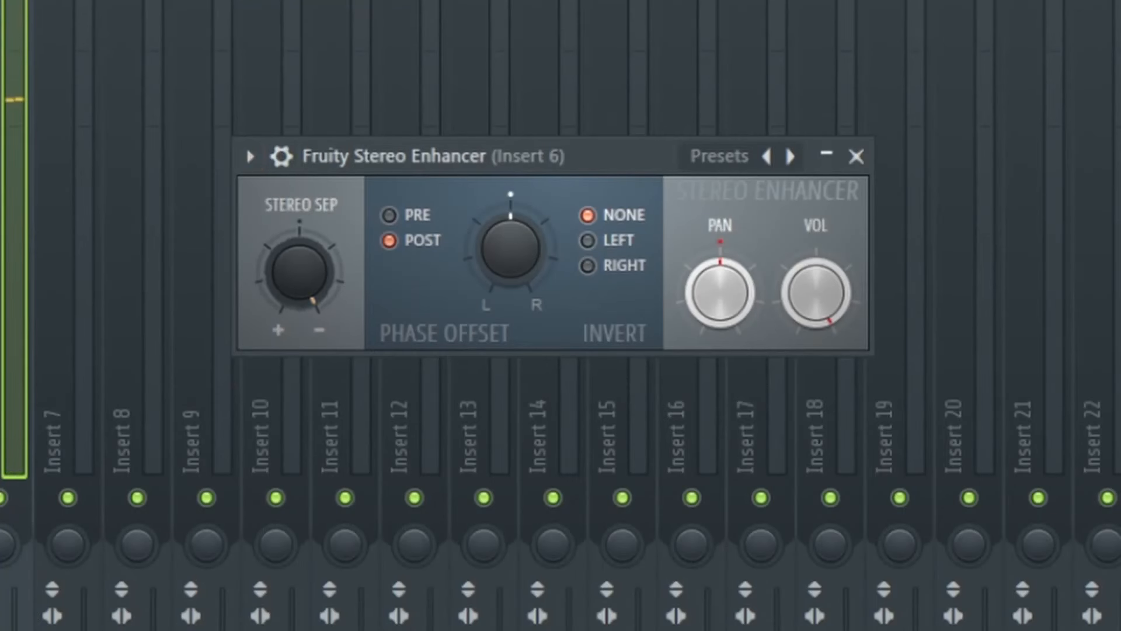
drag(818, 306, 818, 350)
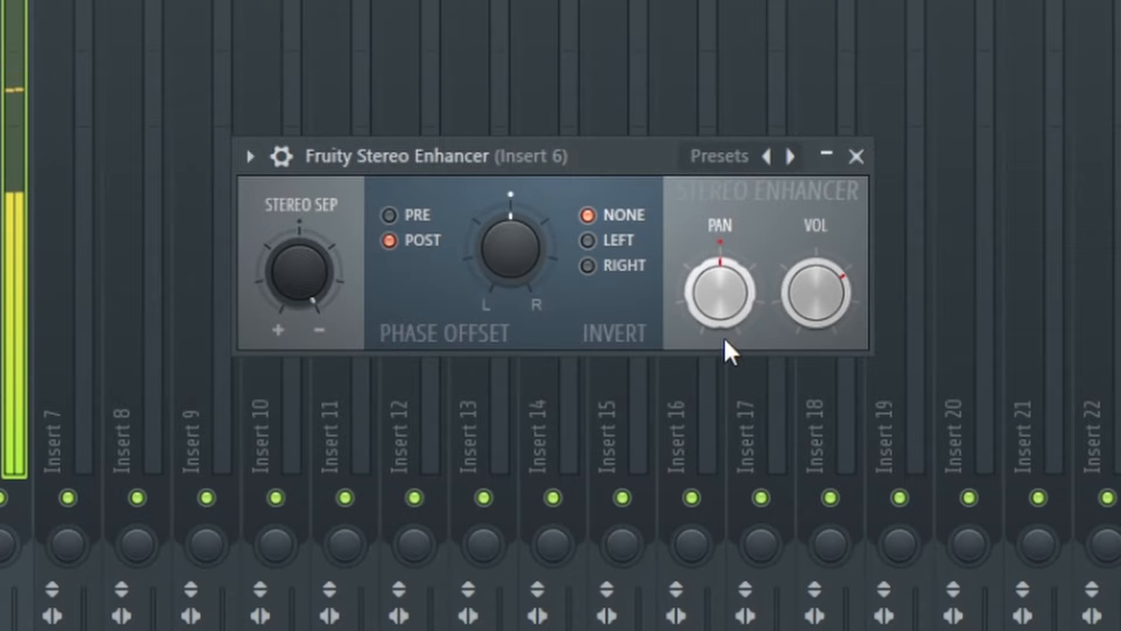
mouse_move(815, 292)
mouse_down()
mouse_move(816, 315)
mouse_move(816, 303)
mouse_up()
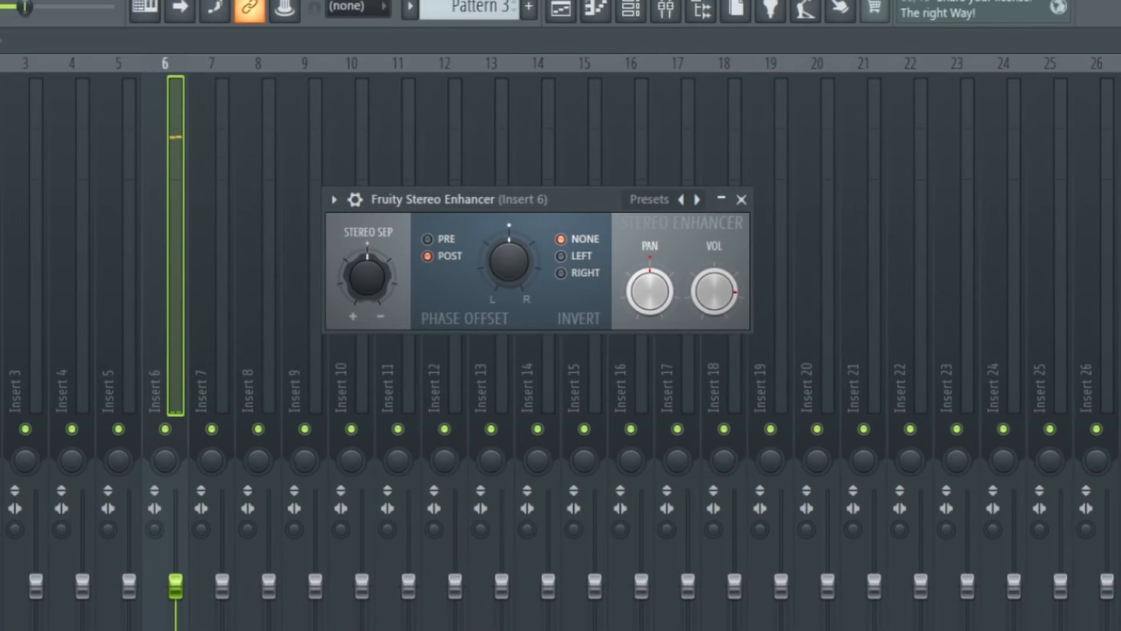